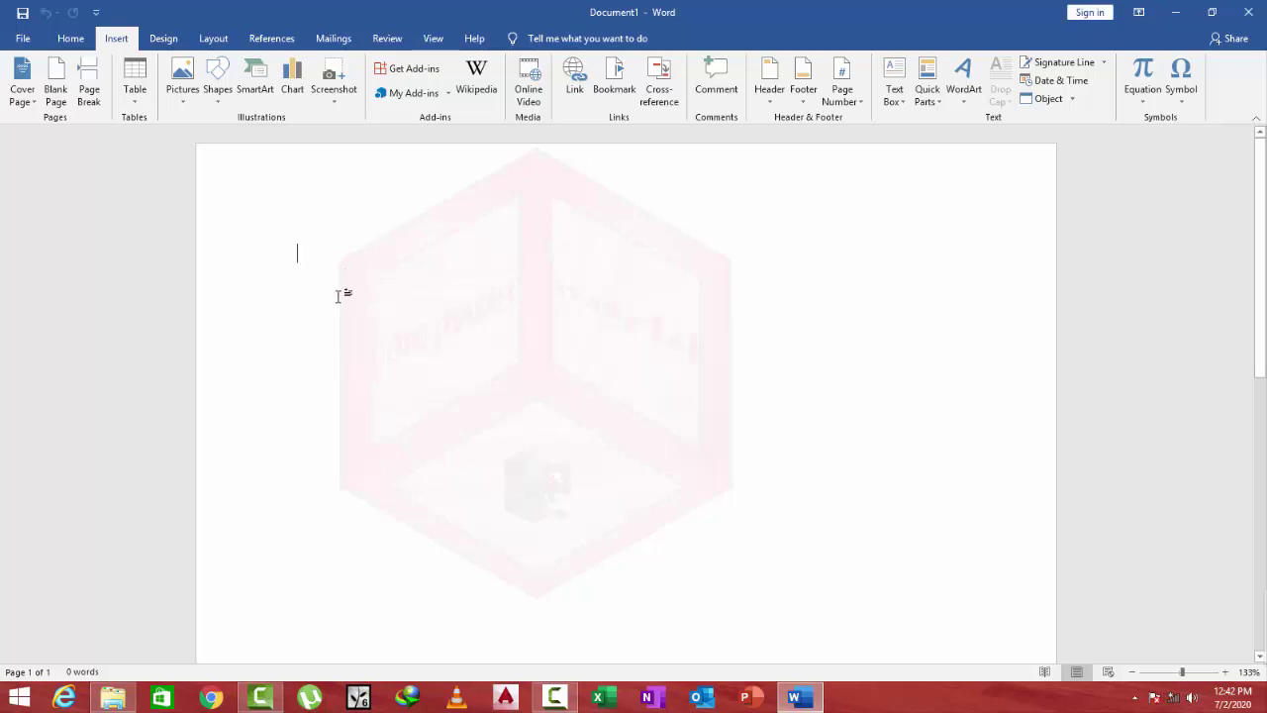
Insert a 10-column by 8-row table from the grid, then select and delete it
{"action": "left_click", "coordinate": [135, 94]}
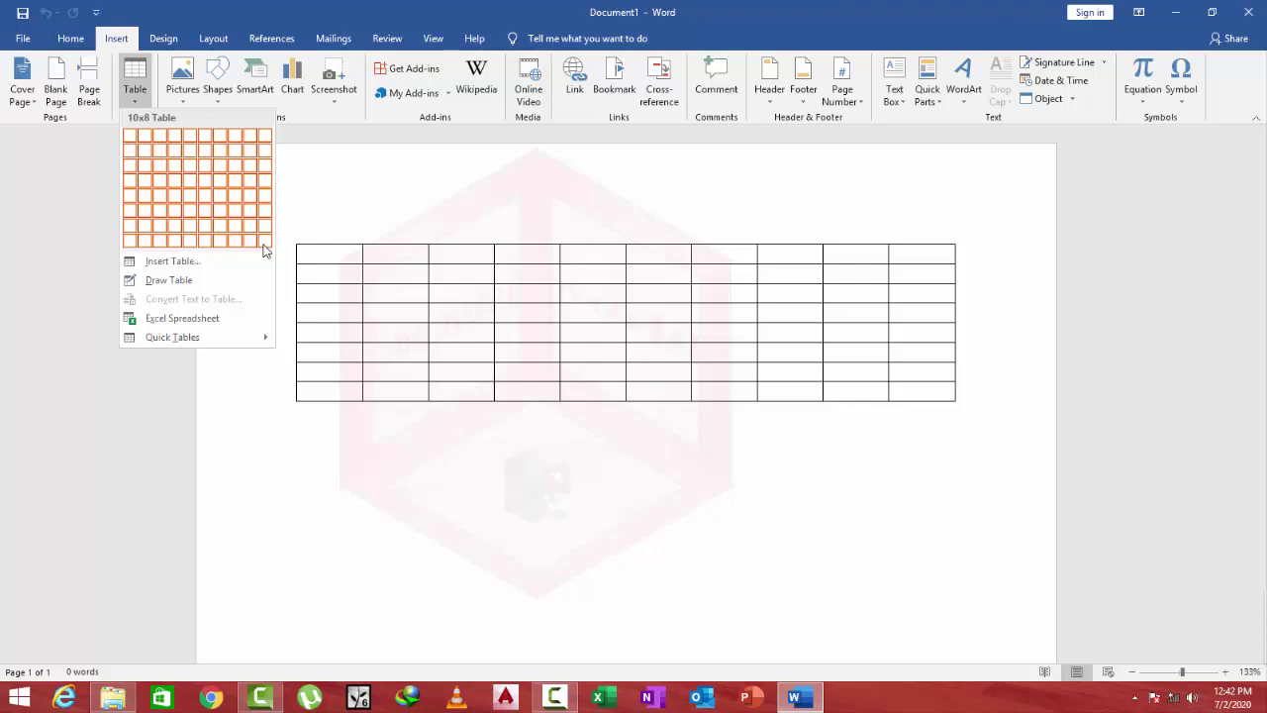
{"action": "left_click", "coordinate": [265, 241]}
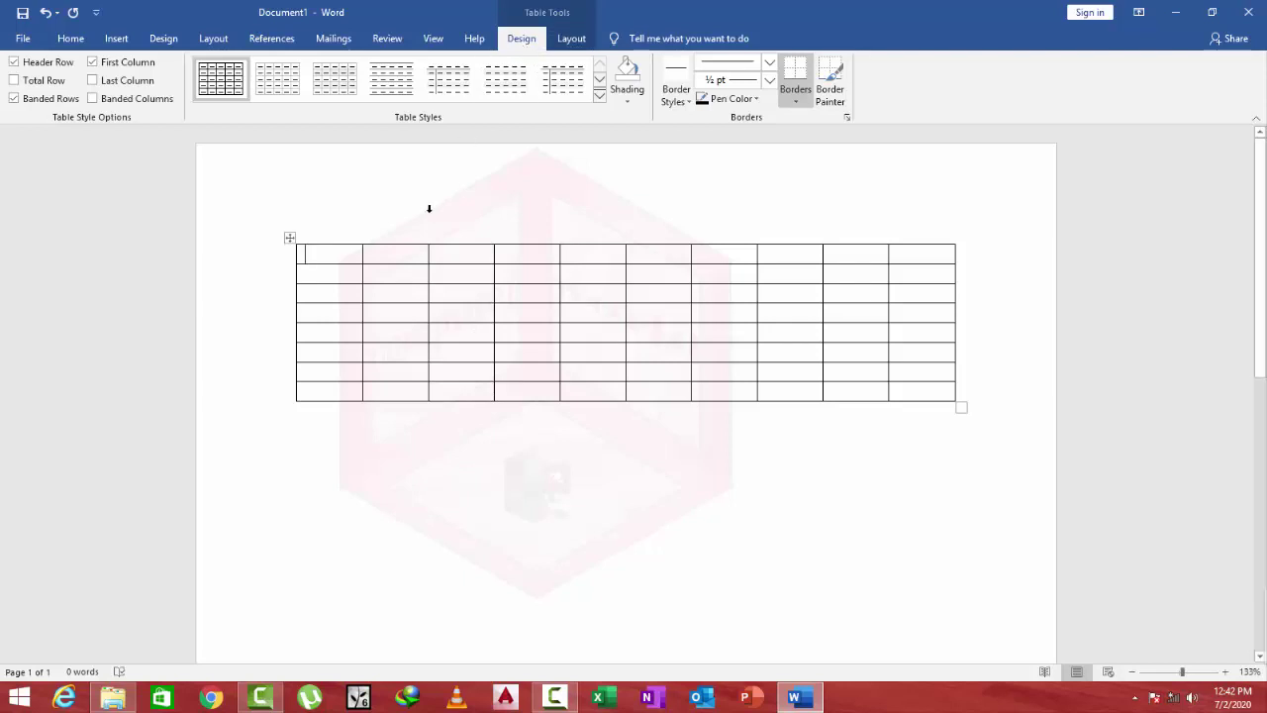
{"action": "left_click", "coordinate": [289, 238]}
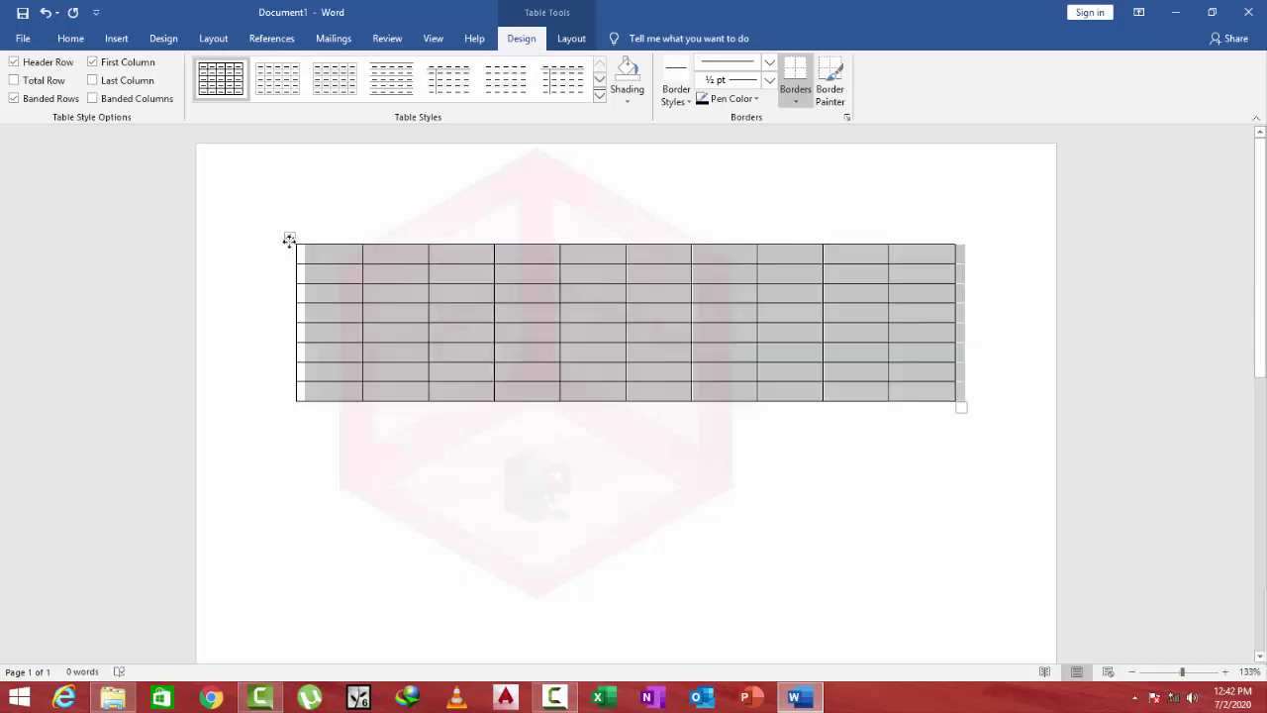
{"action": "left_click", "coordinate": [301, 333]}
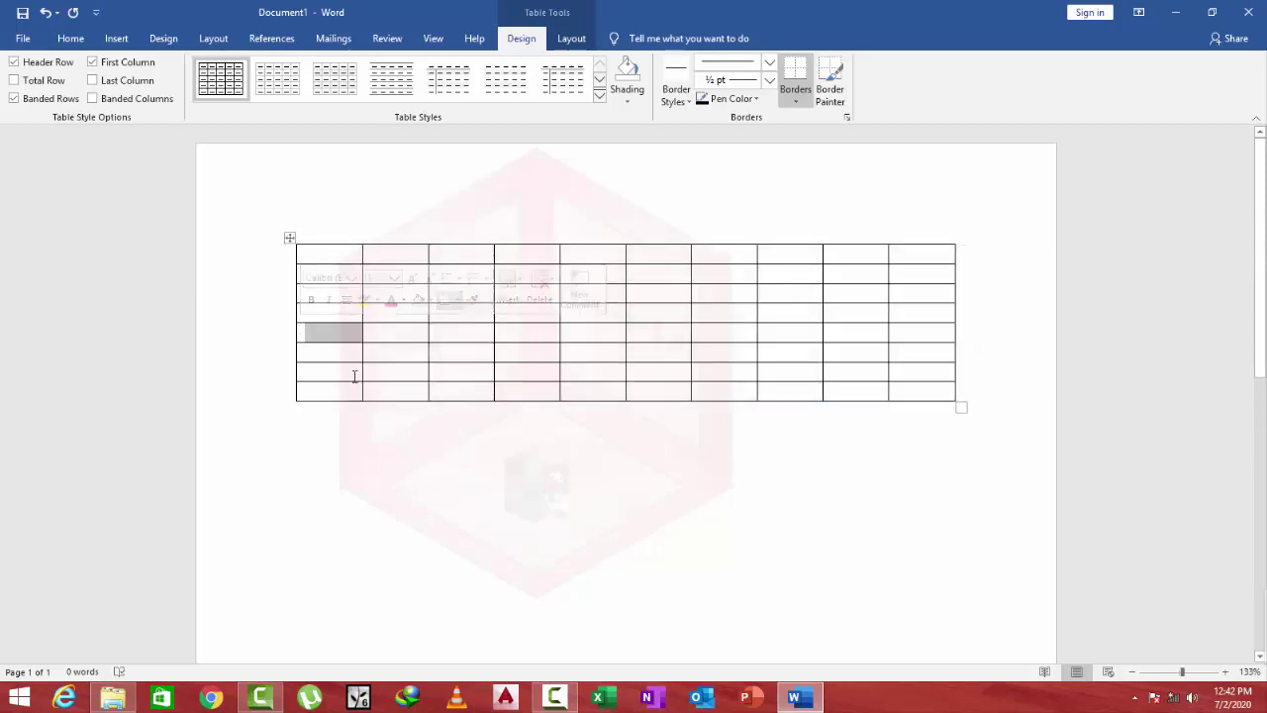
{"action": "key", "text": "ctrl+a"}
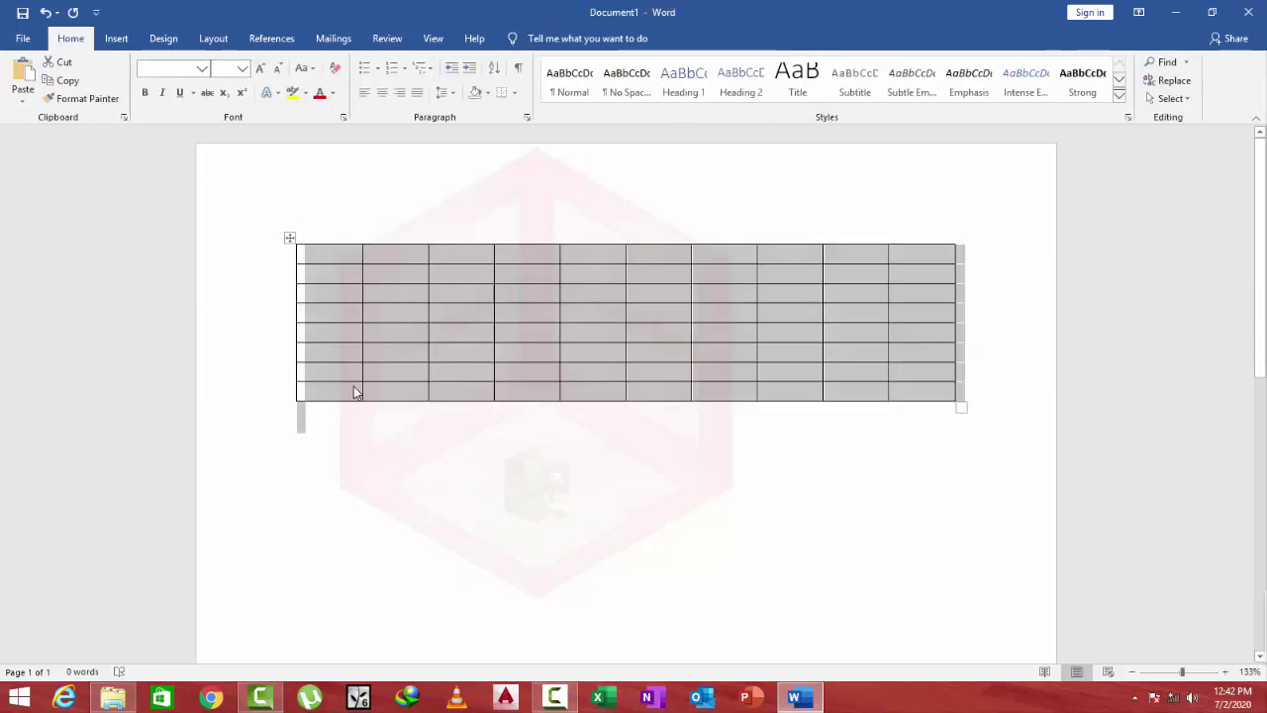
{"action": "key", "text": "Delete"}
Create a 6-column by 26-row table through the Insert Table dialog
{"action": "left_click", "coordinate": [116, 39]}
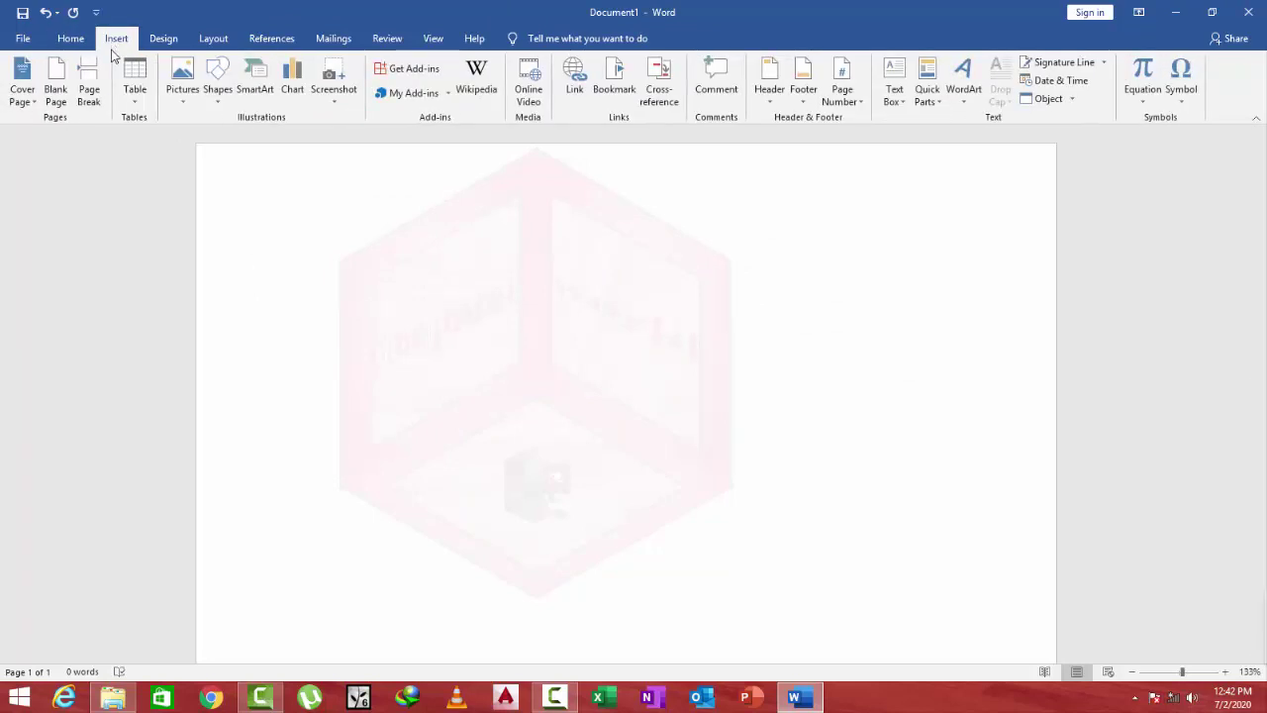
{"action": "left_click", "coordinate": [134, 94]}
{"action": "left_click", "coordinate": [170, 261]}
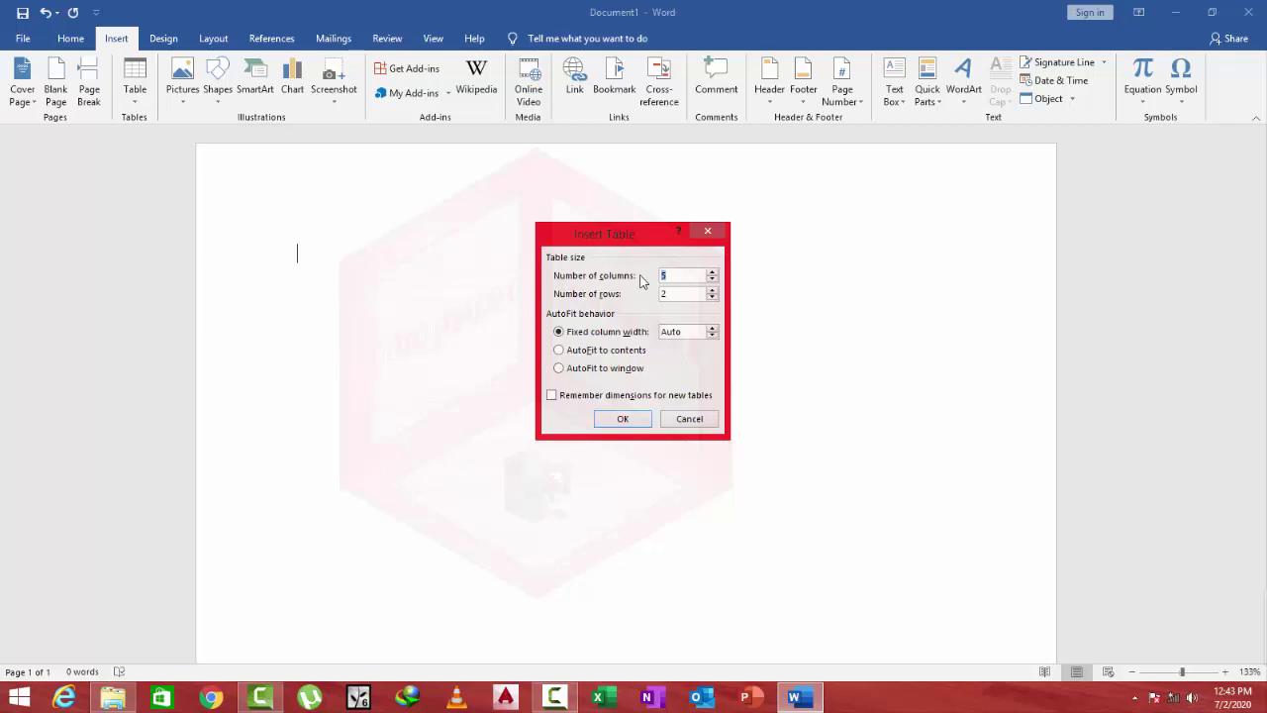
{"action": "key", "text": "Up"}
{"action": "type", "text": "6"}
{"action": "left_click", "coordinate": [624, 419]}
Select the whole 6 by 26 table and delete it
{"action": "scroll", "coordinate": [727, 343], "scroll_direction": "down", "scroll_amount": 5}
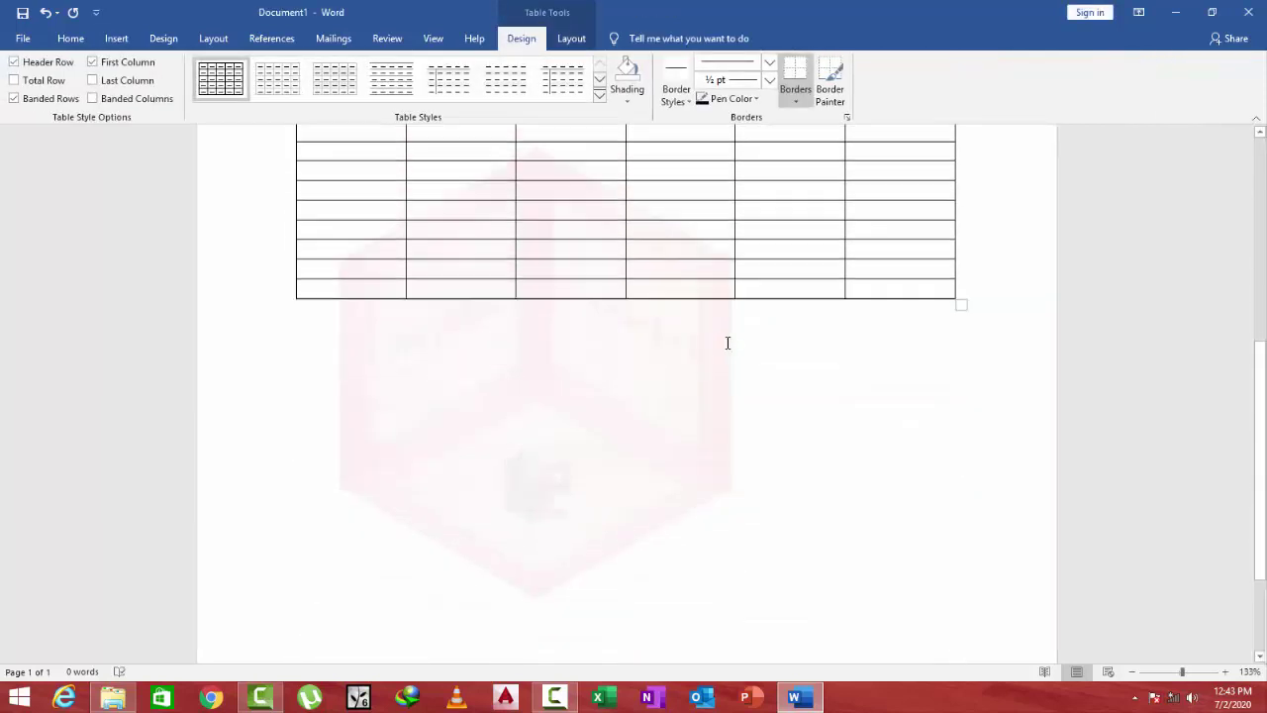
{"action": "scroll", "coordinate": [727, 342], "scroll_direction": "up", "scroll_amount": 2}
{"action": "scroll", "coordinate": [693, 391], "scroll_direction": "up", "scroll_amount": 3}
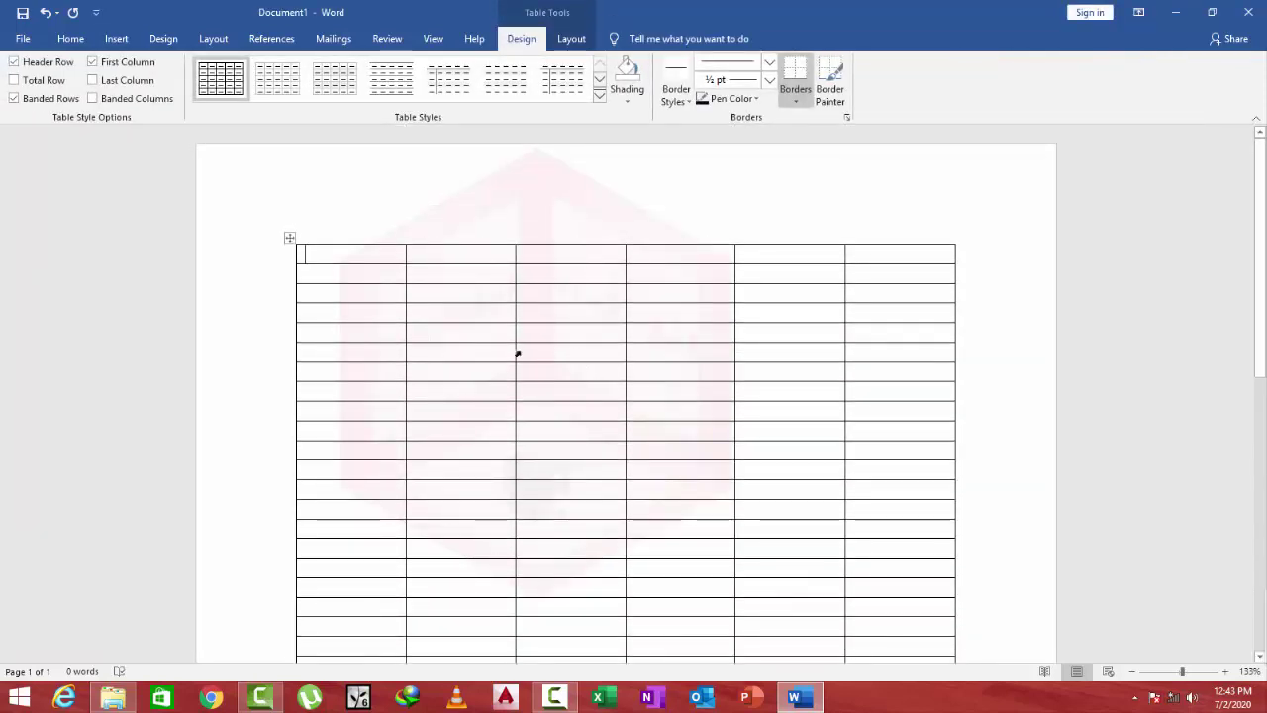
{"action": "mouse_move", "coordinate": [281, 289]}
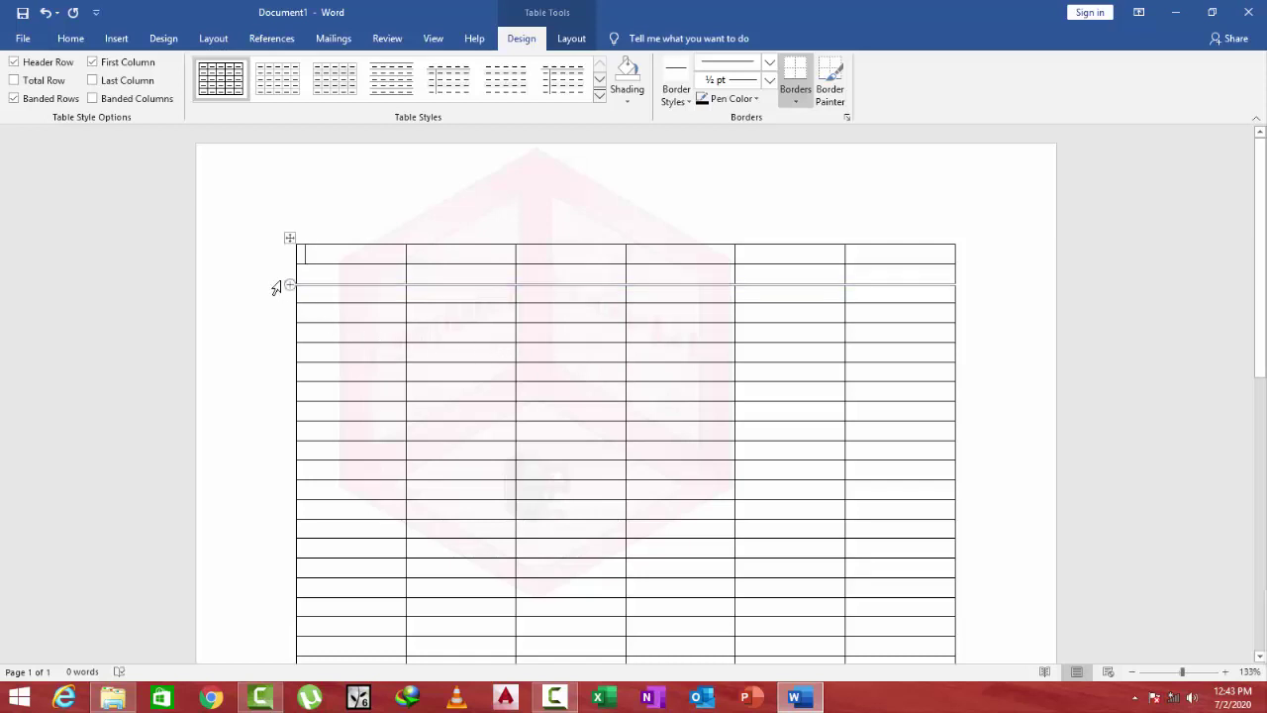
{"action": "key", "text": "ctrl+a"}
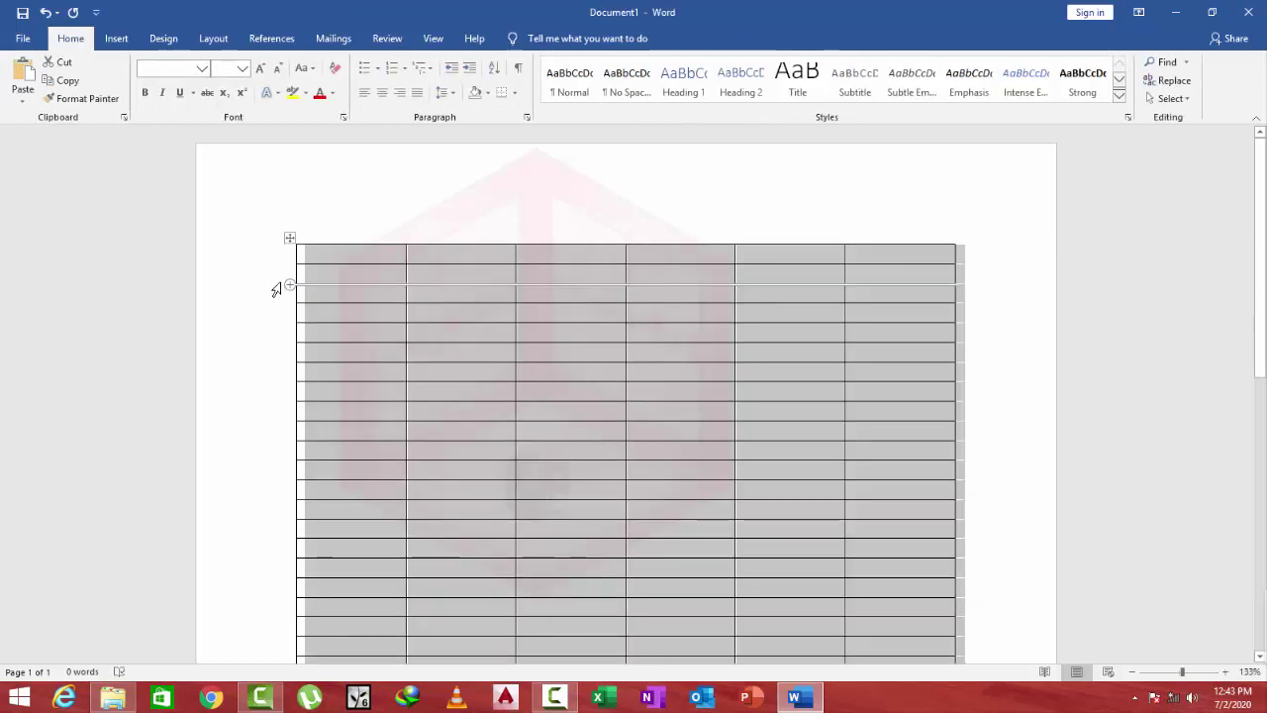
{"action": "key", "text": "BackSpace"}
Dismiss the Table menu, then type 'wrwetrtttqwert' on the page and select it
{"action": "left_click", "coordinate": [109, 41]}
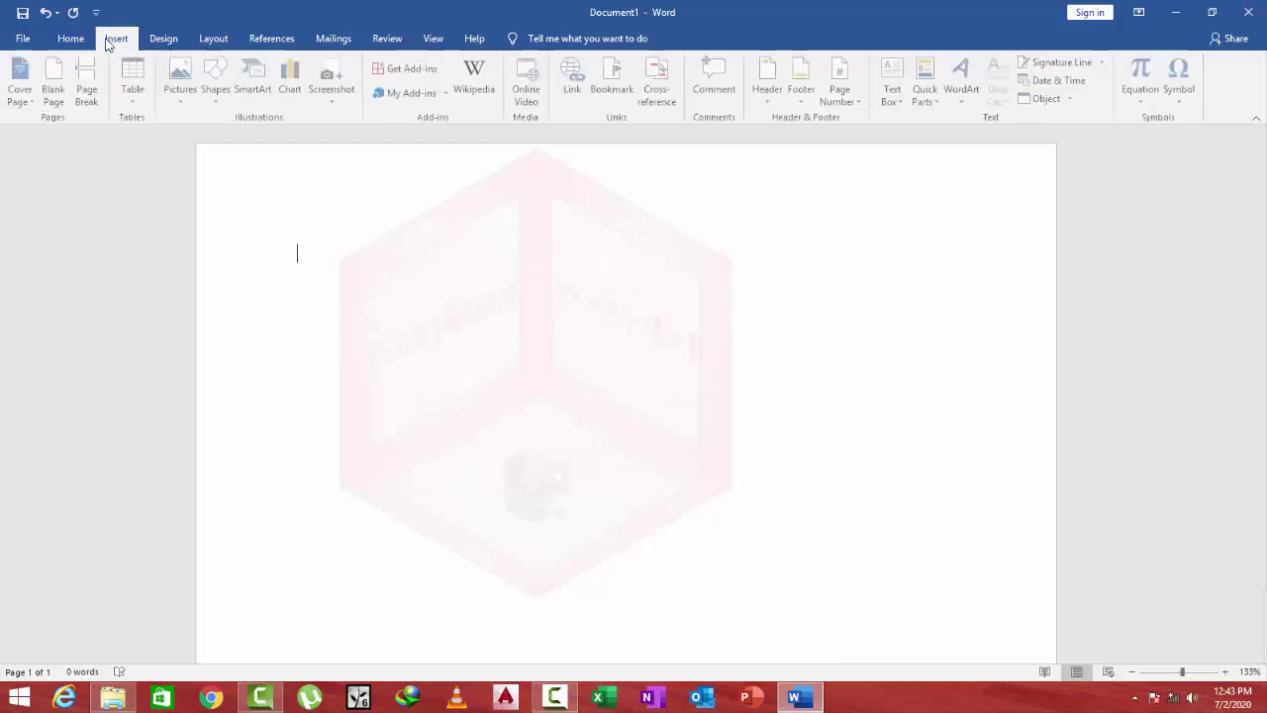
{"action": "left_click", "coordinate": [132, 79]}
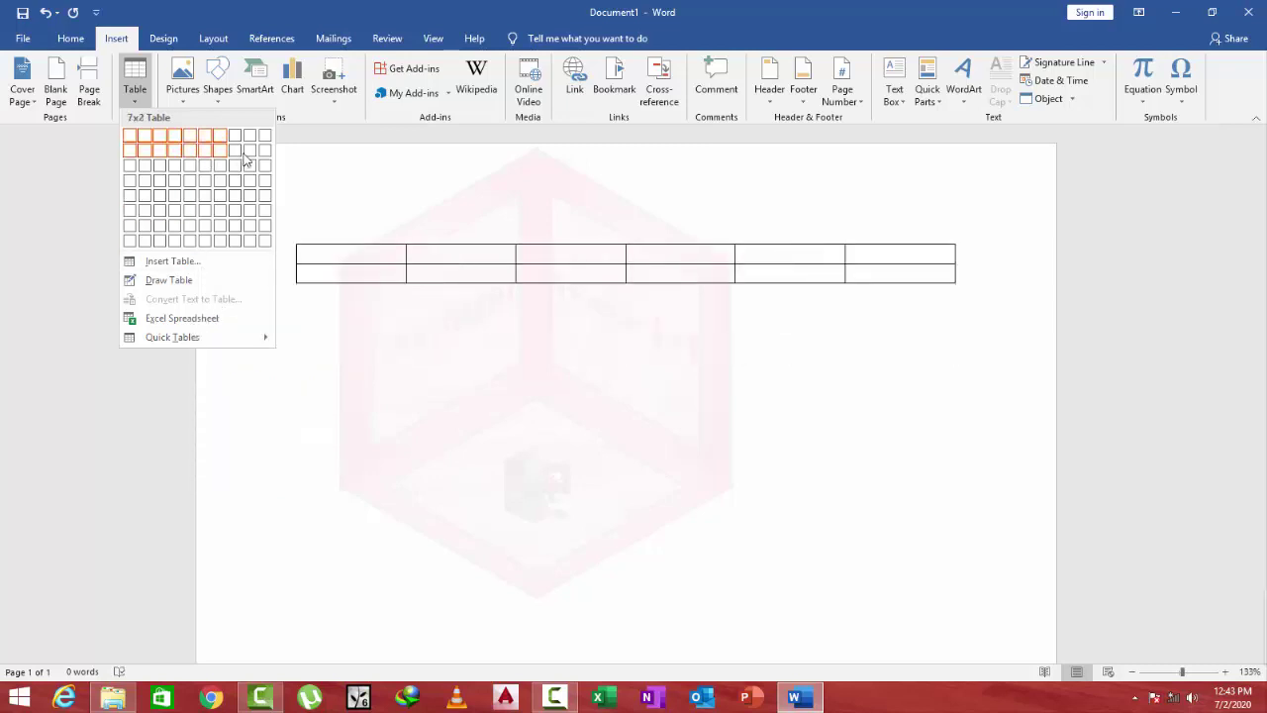
{"action": "left_click", "coordinate": [364, 332]}
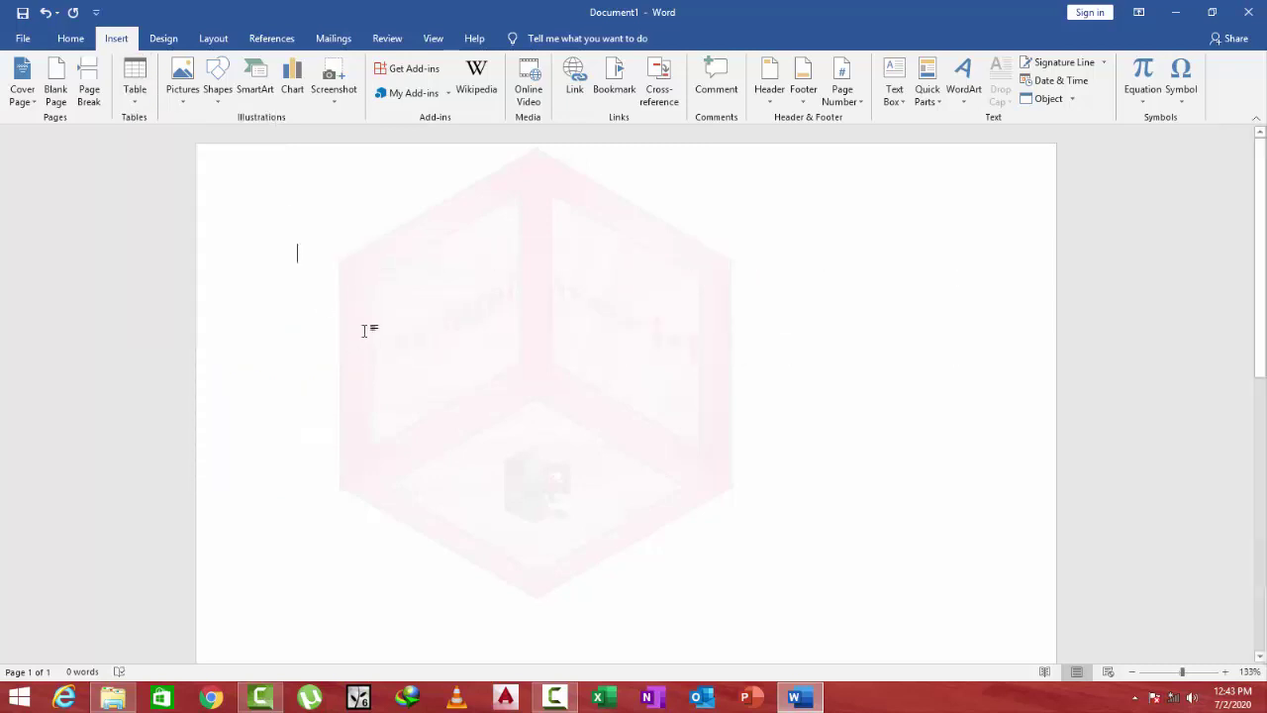
{"action": "type", "text": "w"}
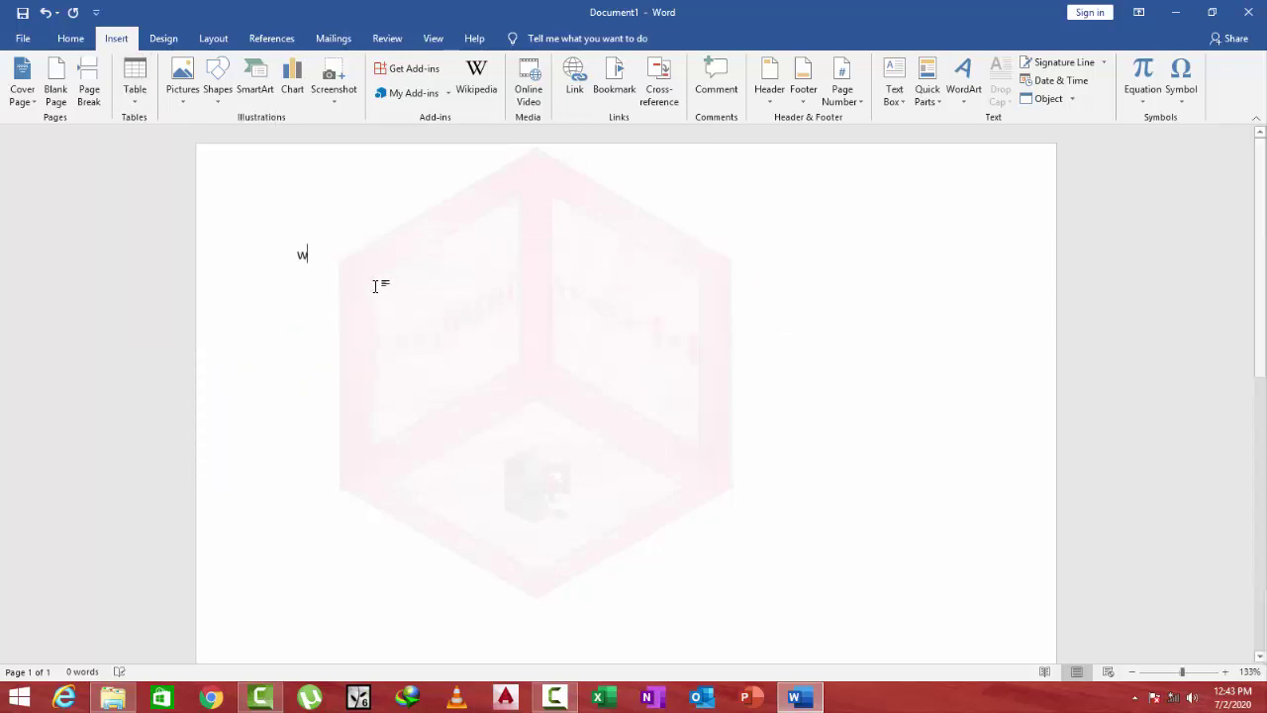
{"action": "type", "text": "rwetrtttqwert"}
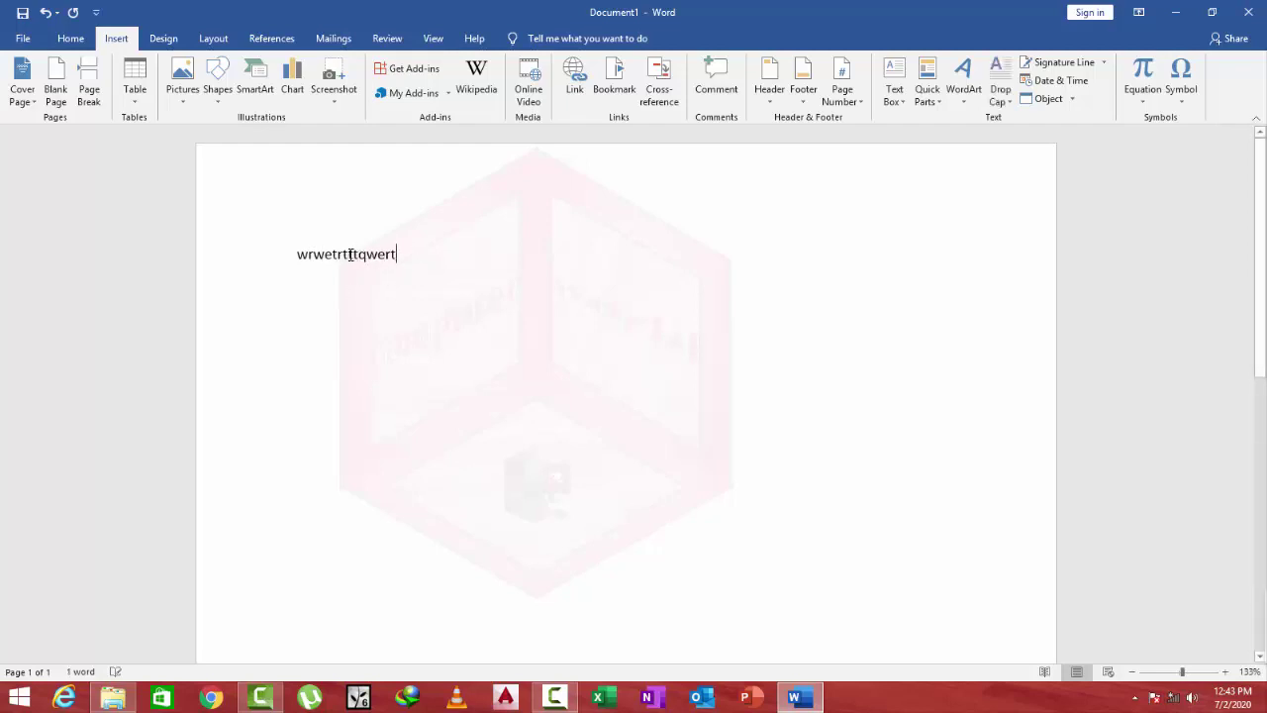
{"action": "left_click", "coordinate": [285, 254]}
Convert the selected text into a one-cell table and delete the text inside the cell
{"action": "left_click", "coordinate": [133, 104]}
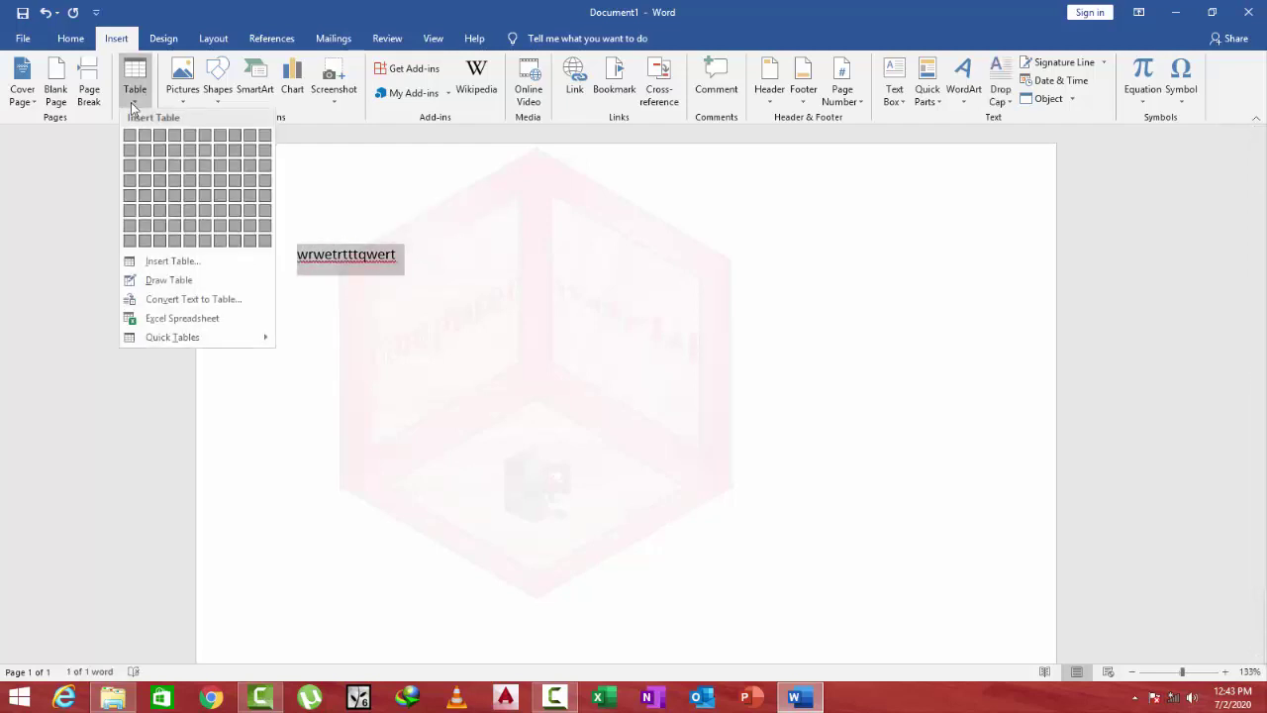
{"action": "left_click", "coordinate": [175, 299]}
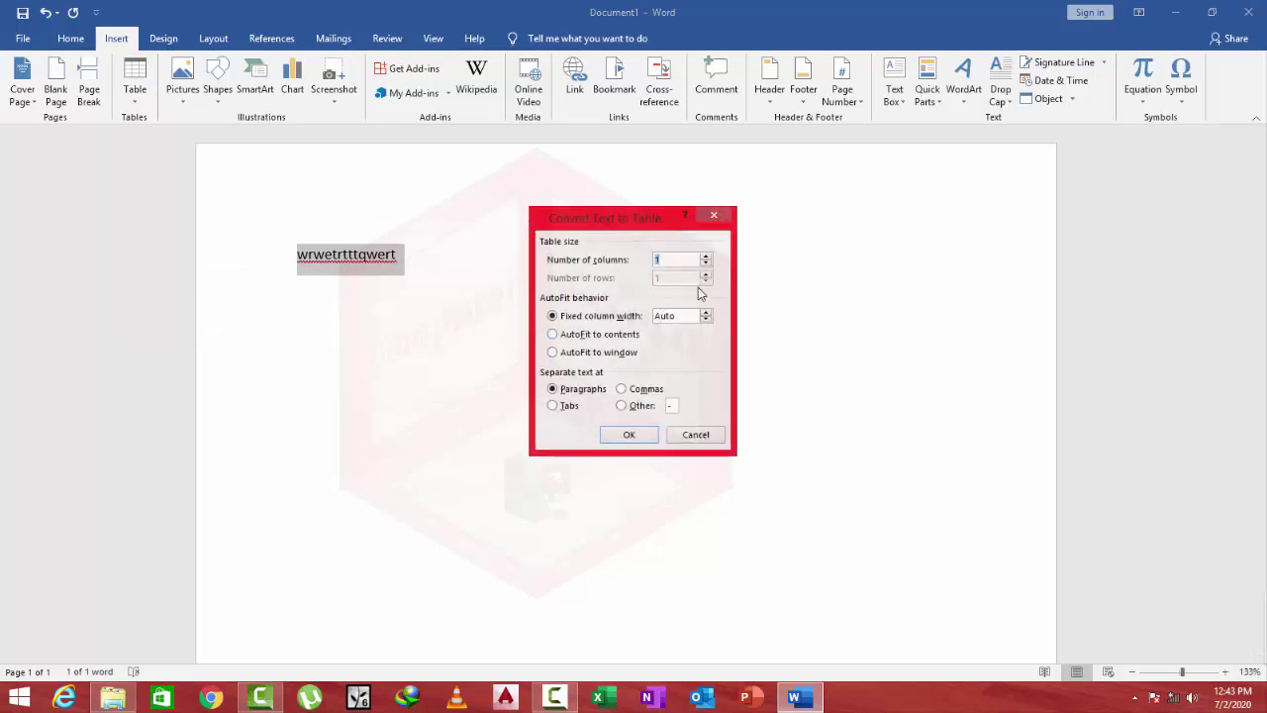
{"action": "left_click", "coordinate": [628, 434]}
{"action": "left_click", "coordinate": [431, 322]}
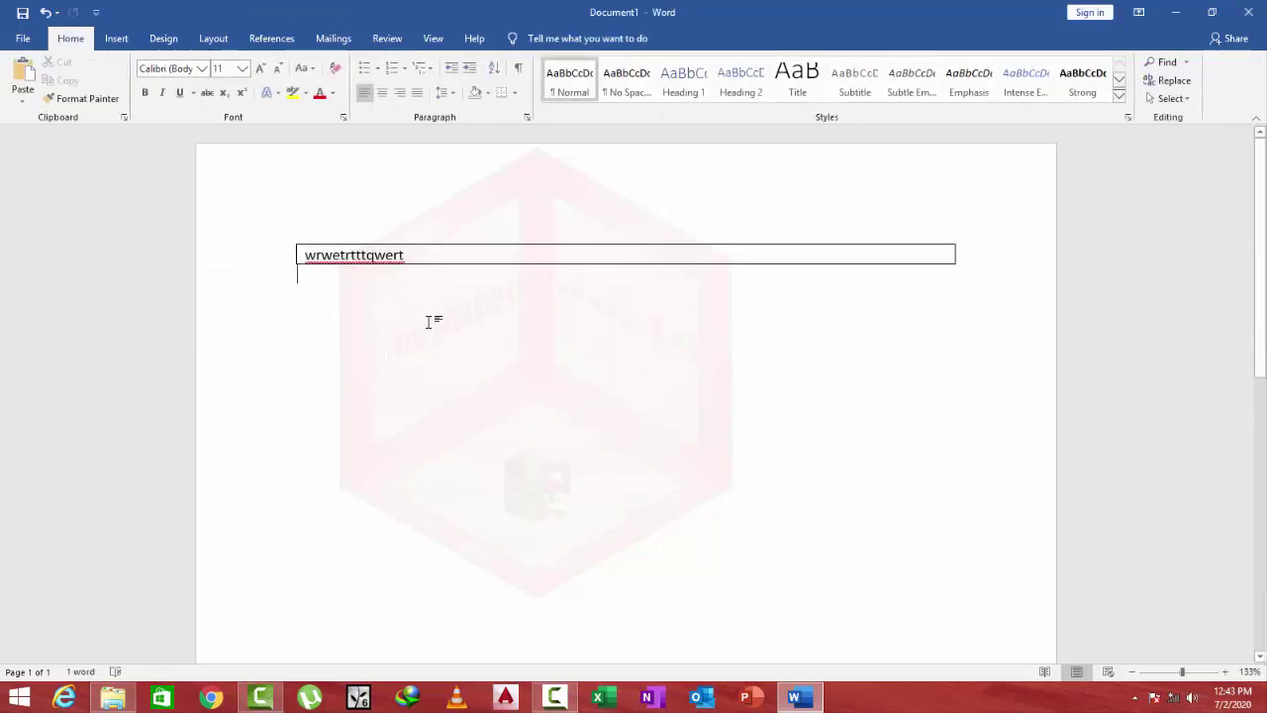
{"action": "left_click", "coordinate": [289, 237]}
{"action": "key", "text": "Delete"}
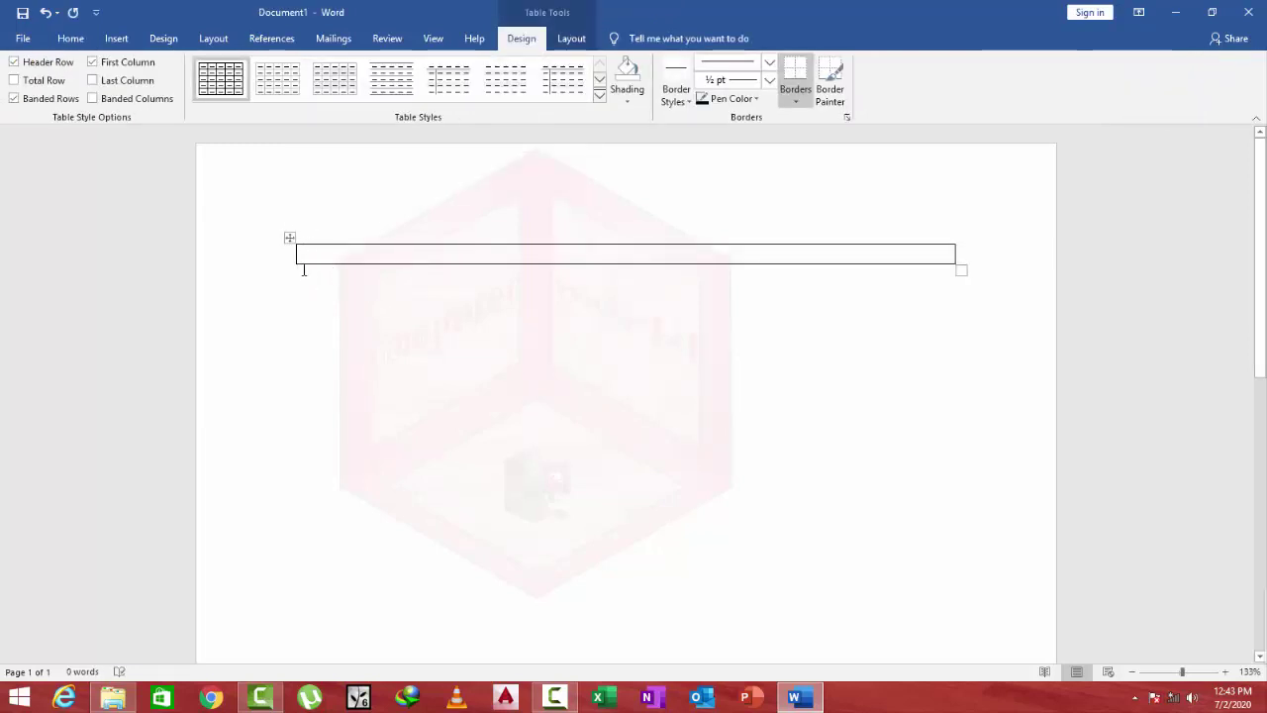
Select the empty one-cell table and delete it with Backspace
{"action": "left_click", "coordinate": [289, 238]}
{"action": "left_click", "coordinate": [288, 239]}
{"action": "left_click", "coordinate": [289, 237]}
{"action": "left_click", "coordinate": [286, 235]}
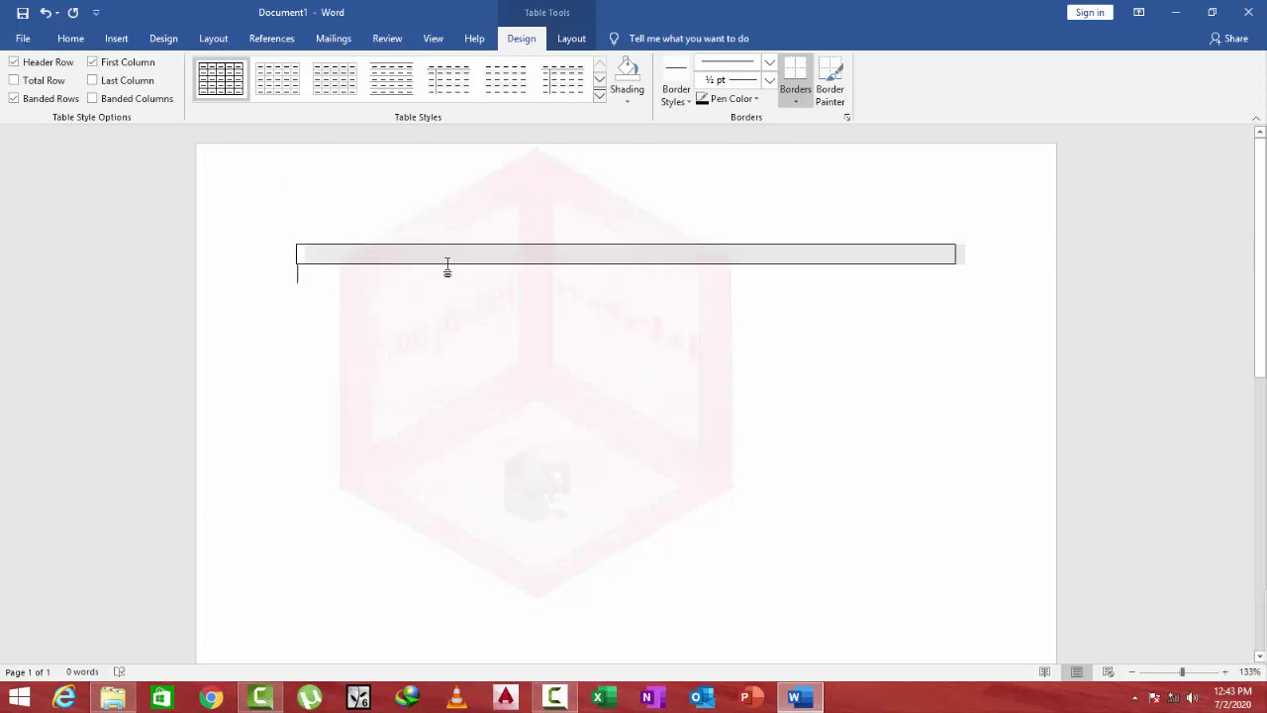
{"action": "left_click", "coordinate": [345, 269]}
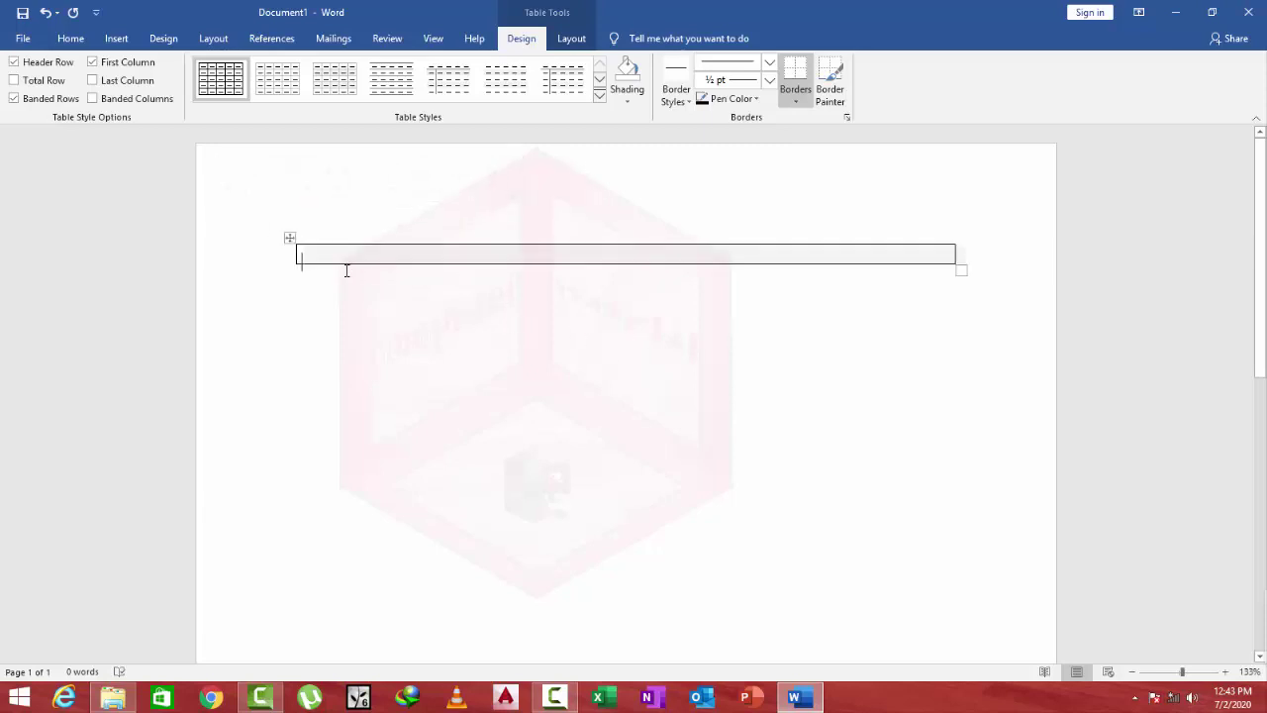
{"action": "left_click", "coordinate": [287, 238]}
{"action": "left_click", "coordinate": [287, 239]}
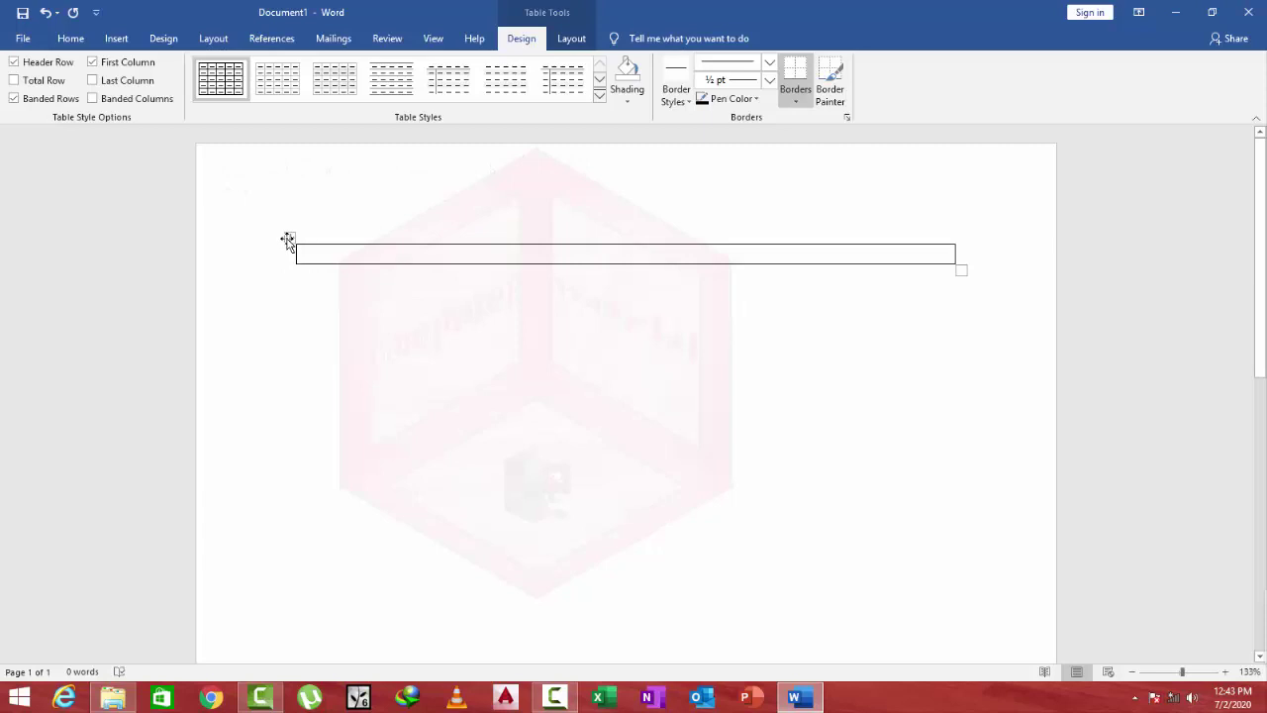
{"action": "left_click", "coordinate": [287, 240]}
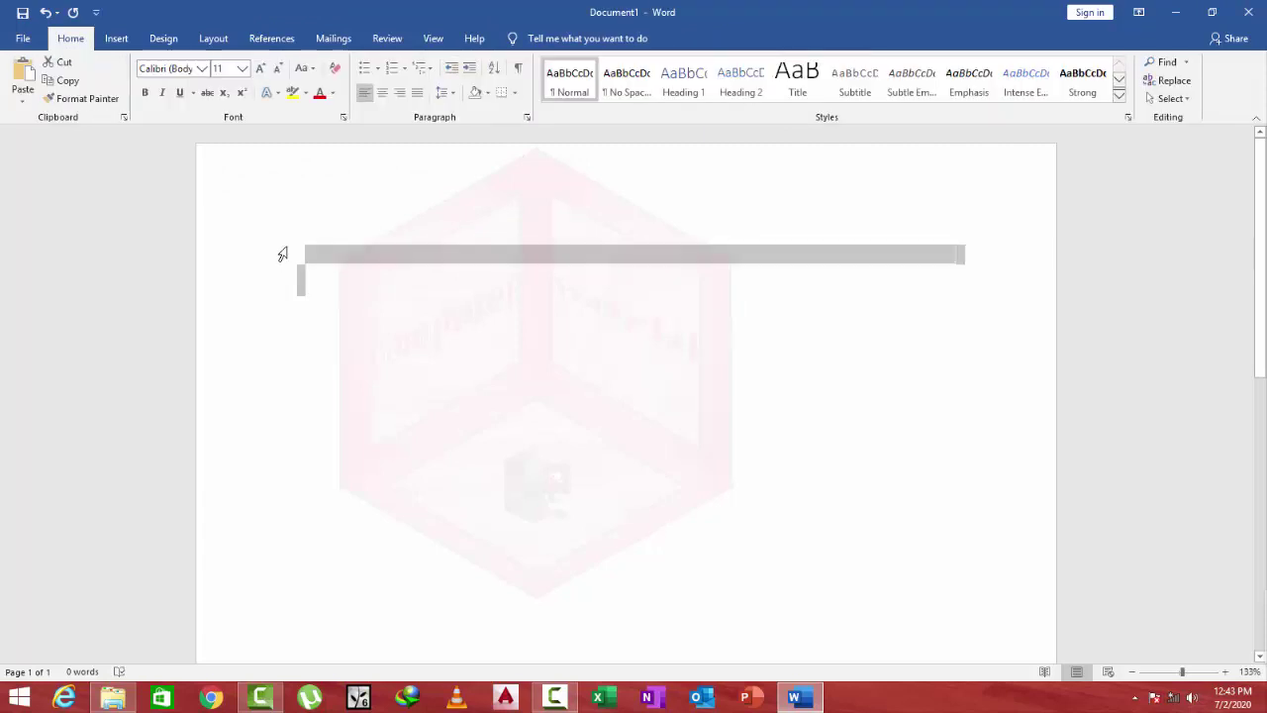
{"action": "key", "text": "BackSpace"}
Insert an embedded Excel Spreadsheet from the Insert tab's Table menu
{"action": "left_click", "coordinate": [109, 39]}
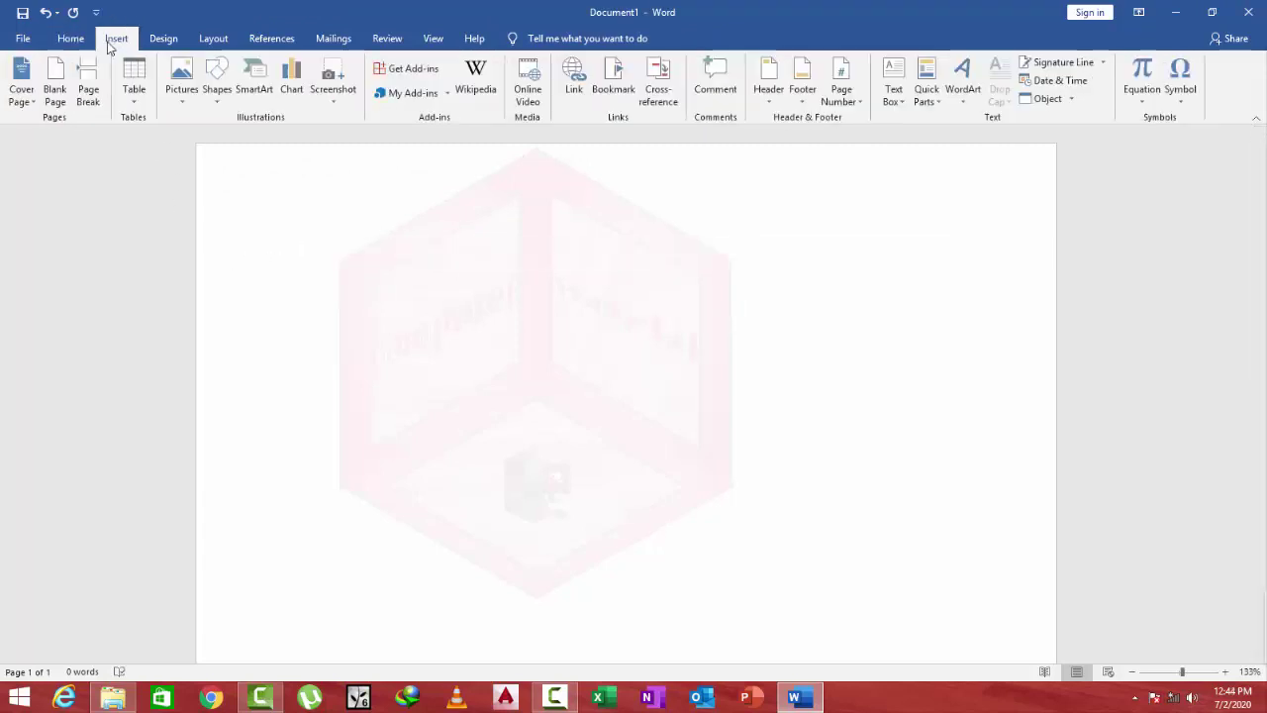
{"action": "left_click", "coordinate": [135, 94]}
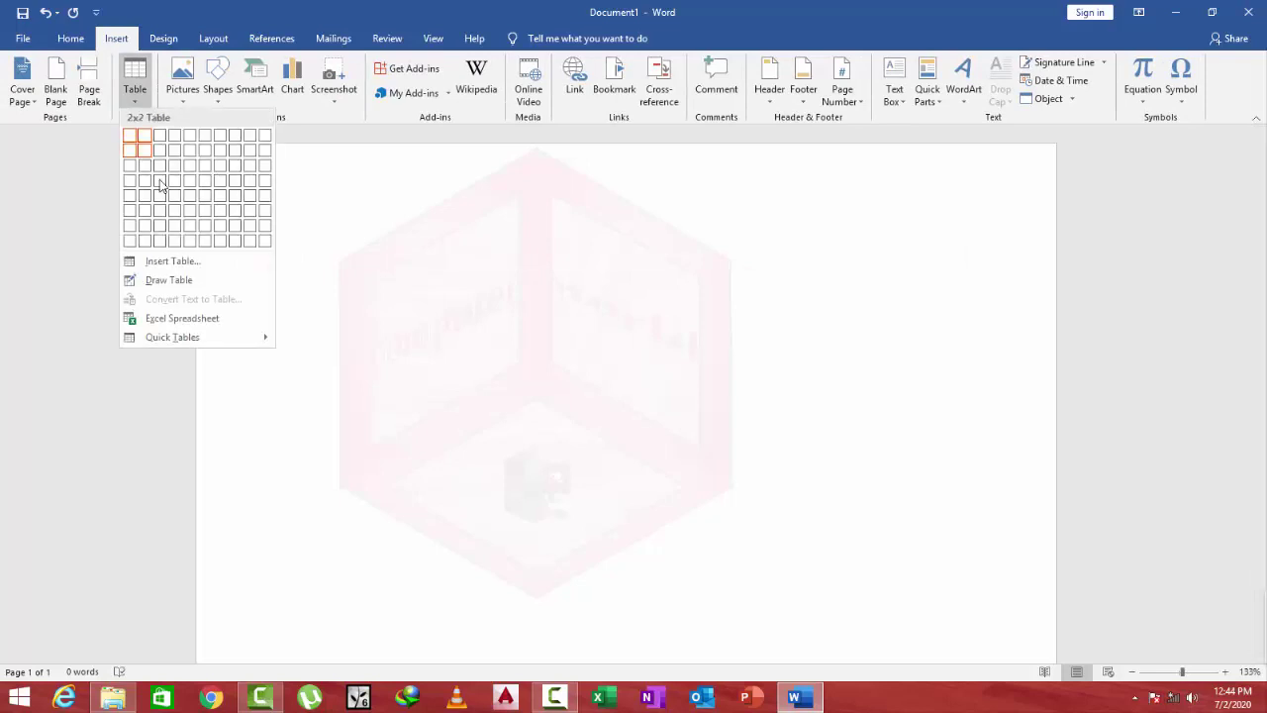
{"action": "left_click", "coordinate": [186, 319]}
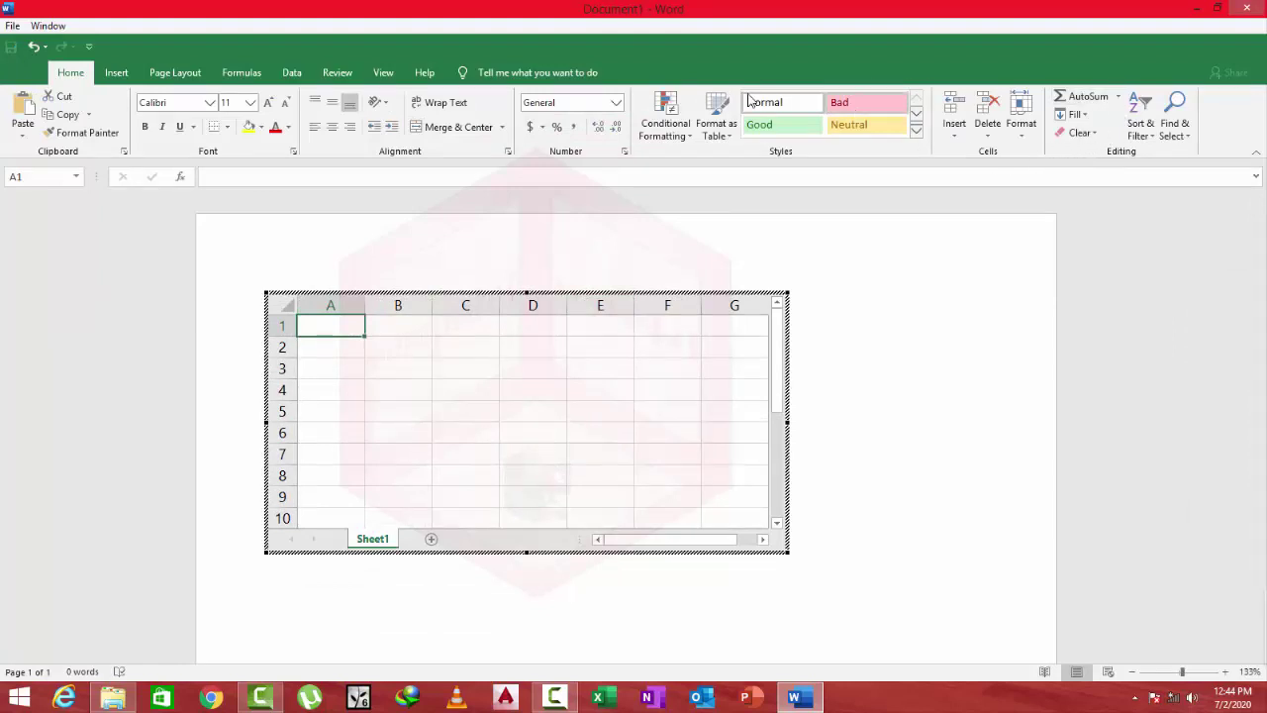
Select B2:E7 in the embedded sheet and fill every cell with 1 using Ctrl+Enter
{"action": "left_click", "coordinate": [547, 398]}
{"action": "scroll", "coordinate": [469, 402], "scroll_direction": "down", "scroll_amount": 2}
{"action": "scroll", "coordinate": [528, 410], "scroll_direction": "up", "scroll_amount": 2}
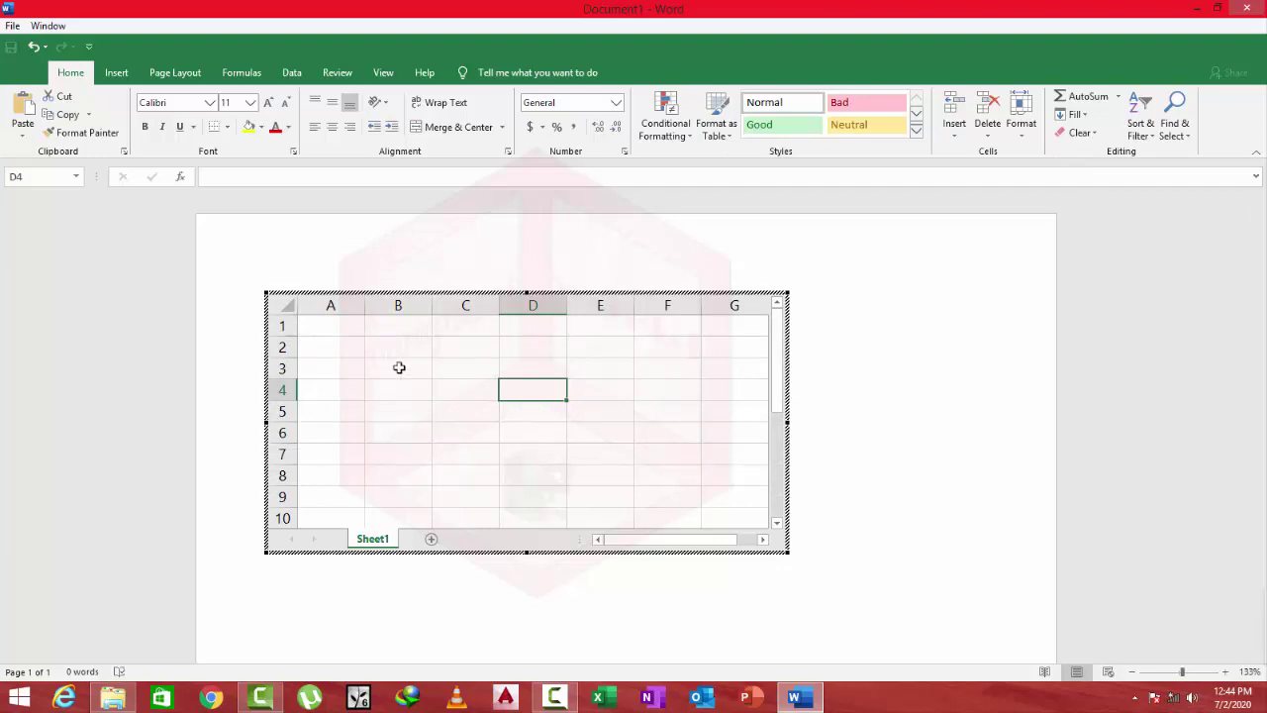
{"action": "left_click_drag", "start_coordinate": [376, 346], "coordinate": [571, 461]}
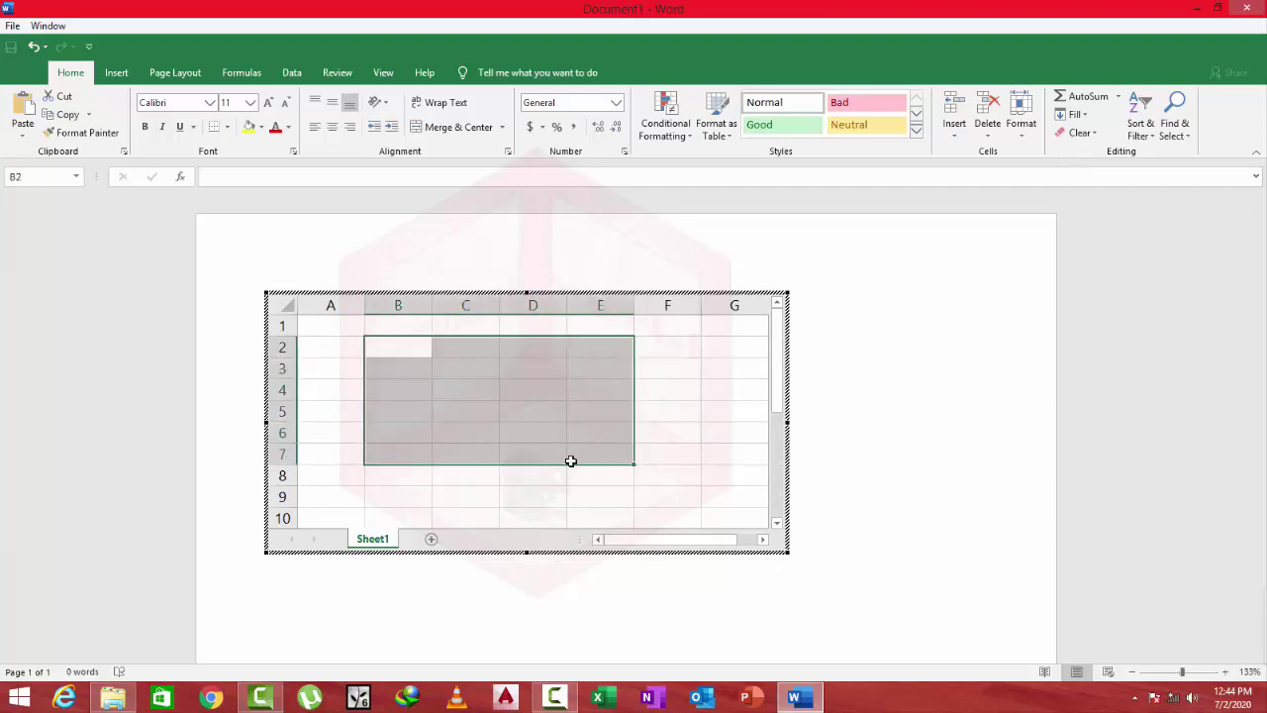
{"action": "type", "text": "1"}
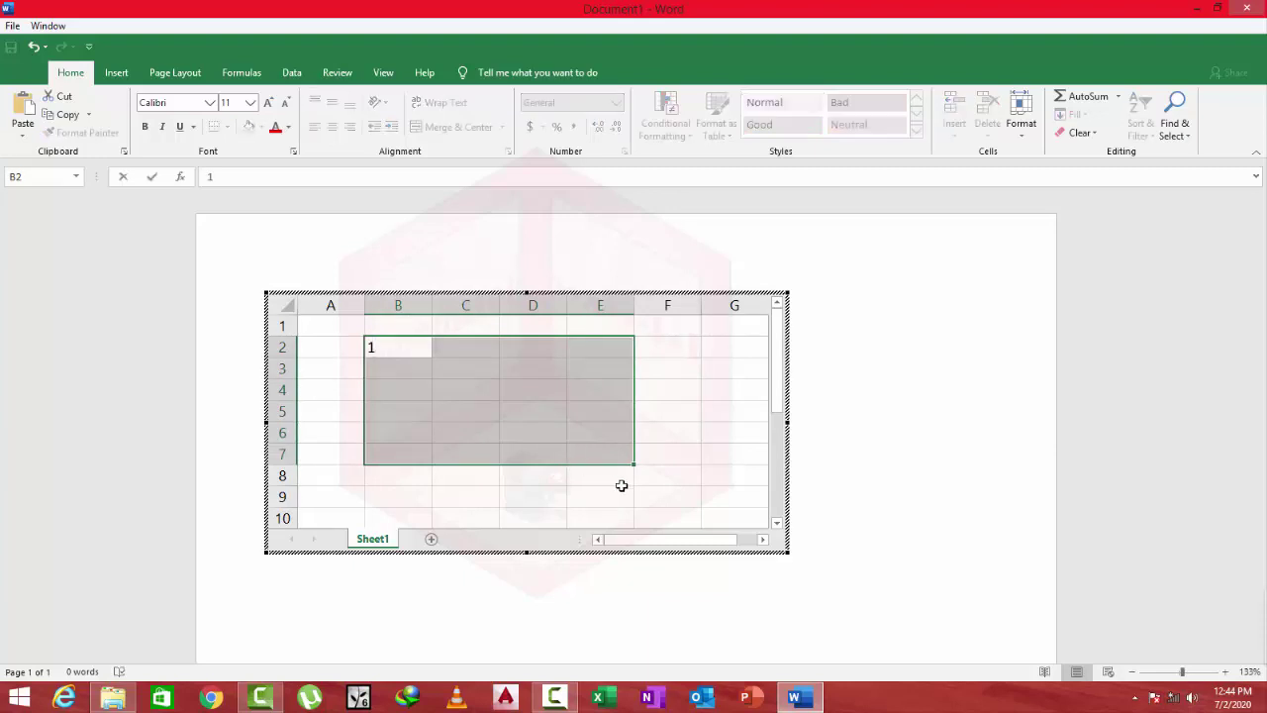
{"action": "key", "text": "ctrl+Return"}
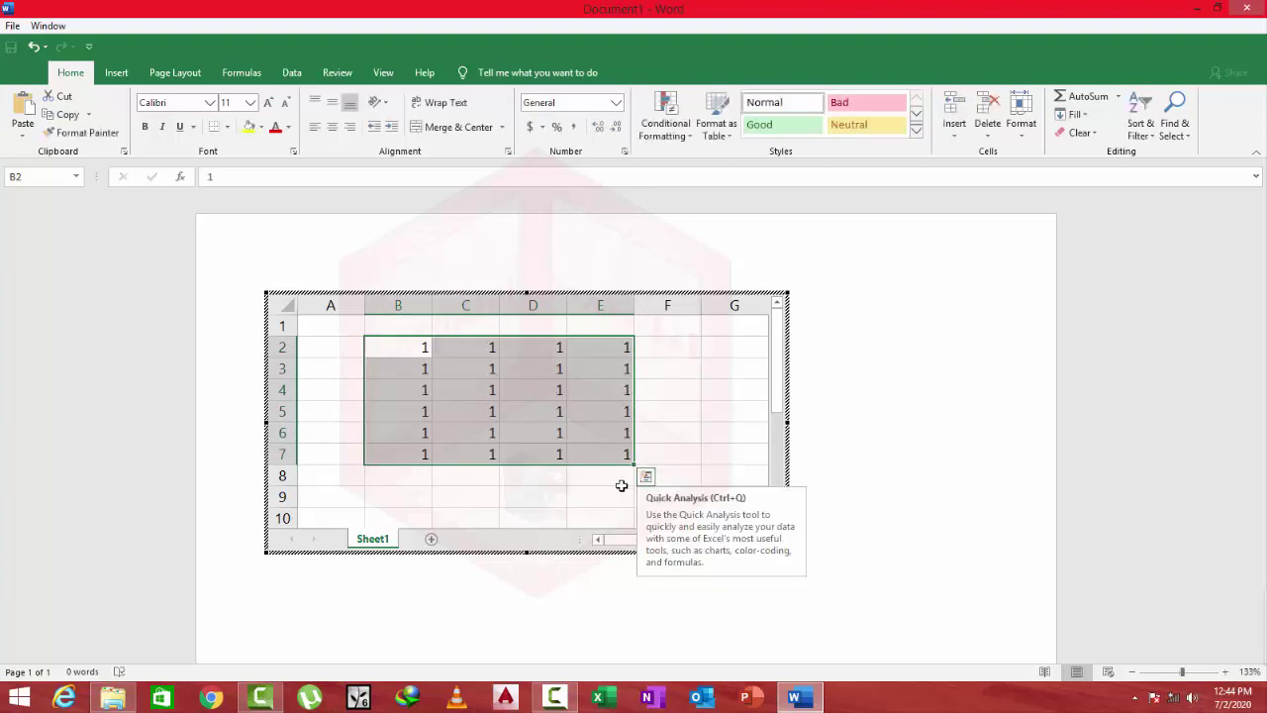
Exit worksheet editing, reselect the embedded Excel object and delete it
{"action": "left_click", "coordinate": [558, 658]}
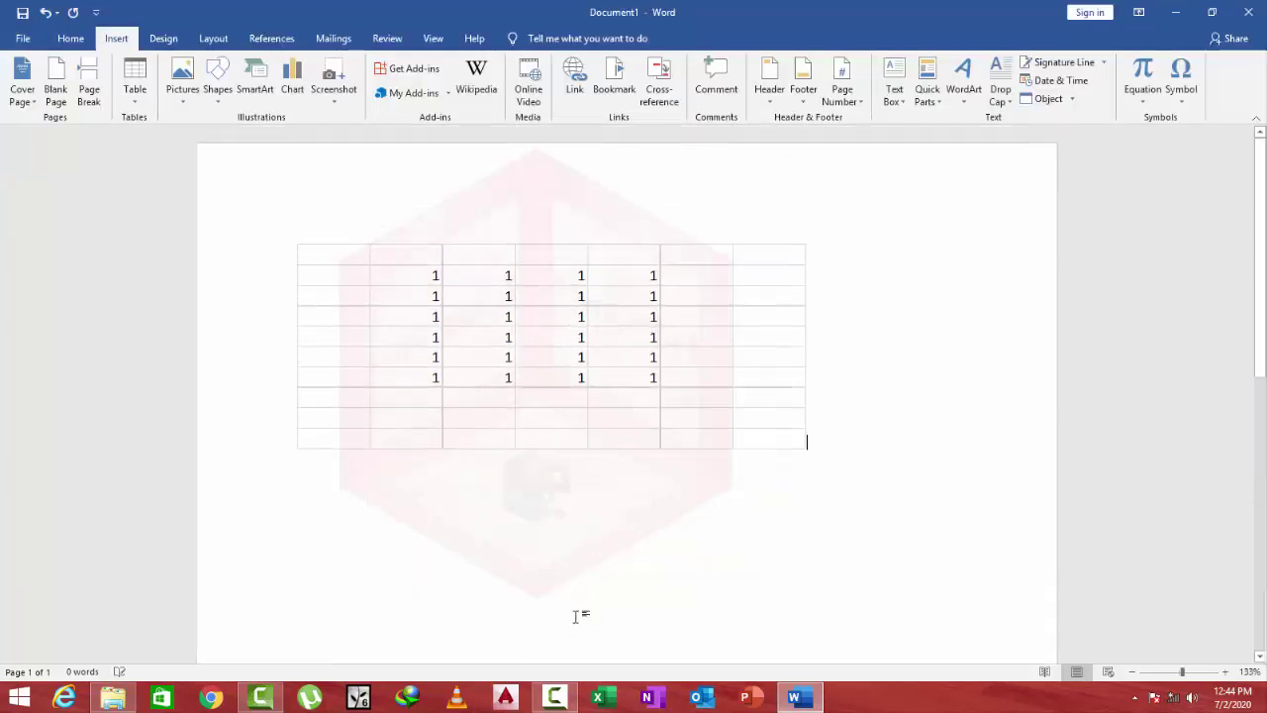
{"action": "double_click", "coordinate": [606, 386]}
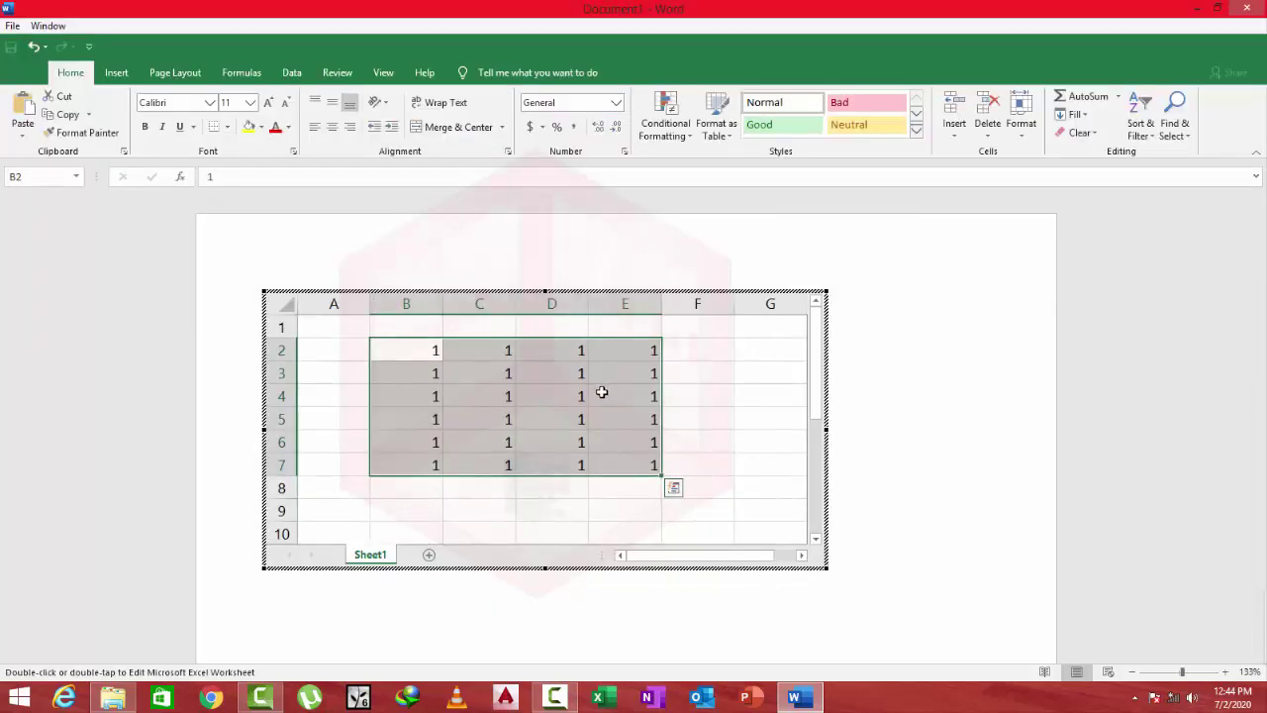
{"action": "key", "text": "Escape"}
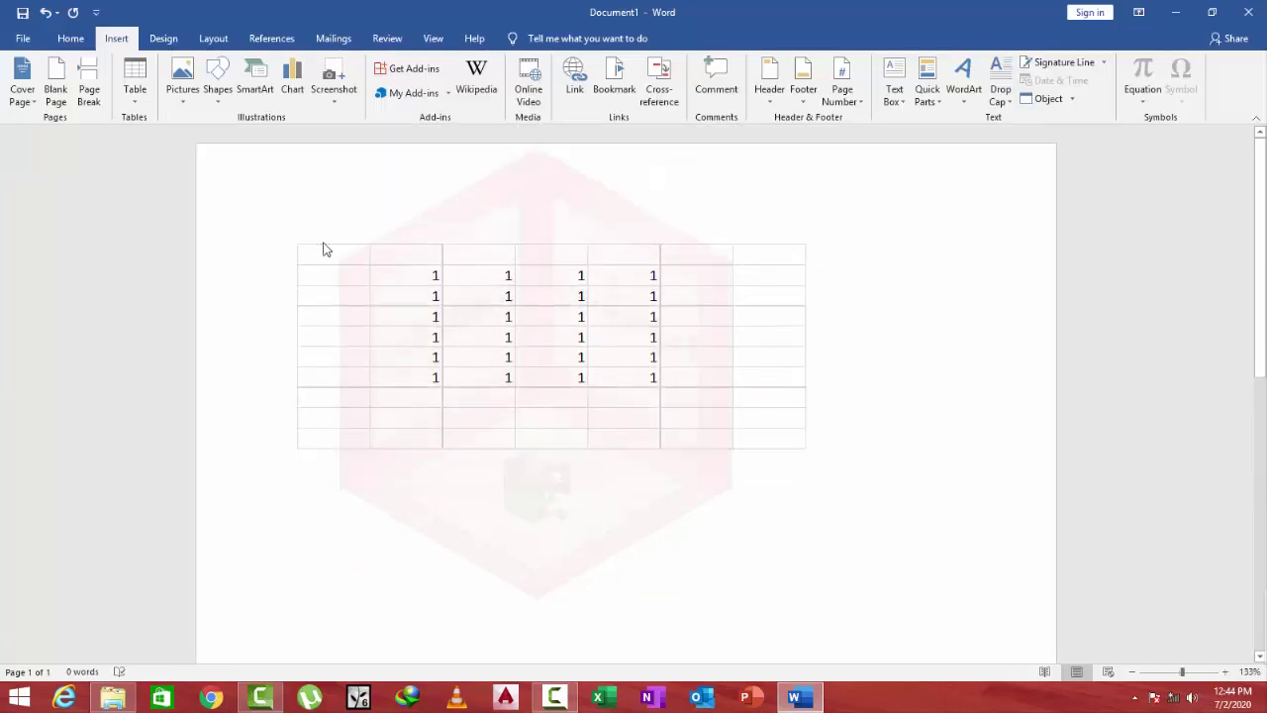
{"action": "key", "text": "Delete"}
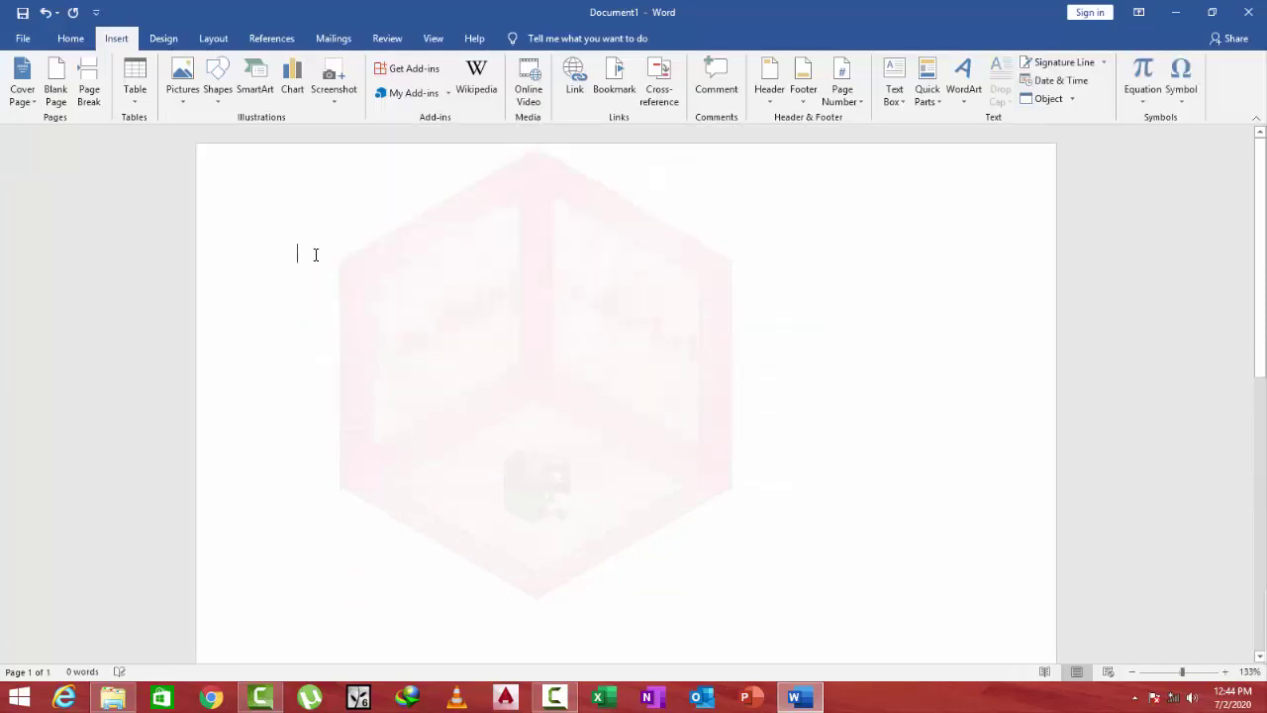
{"action": "left_click", "coordinate": [135, 89]}
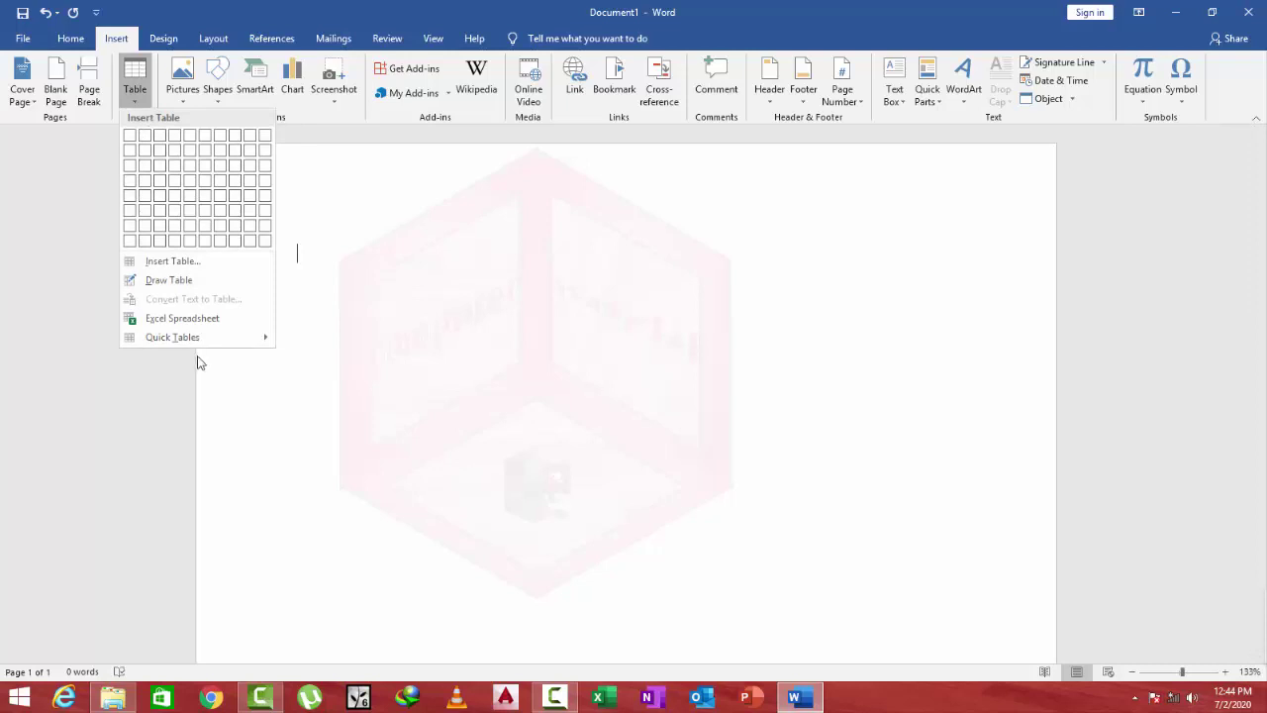
{"action": "left_click", "coordinate": [372, 283]}
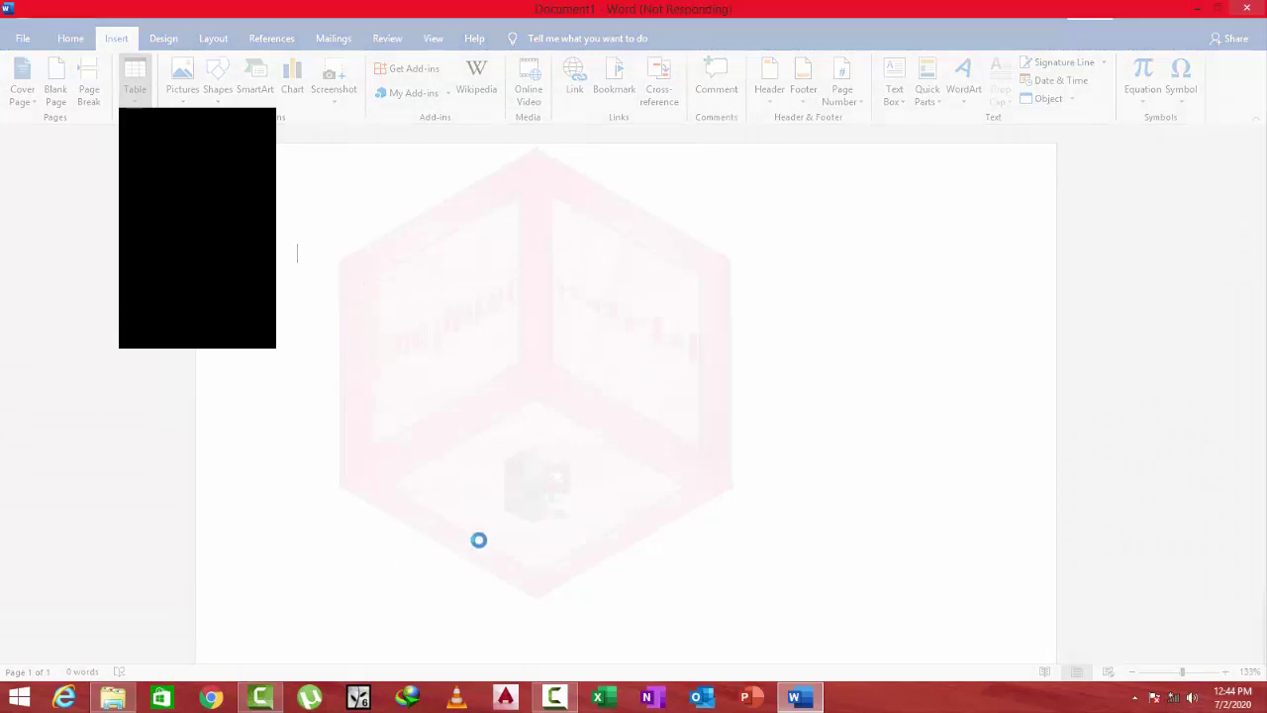
{"action": "left_click", "coordinate": [793, 698]}
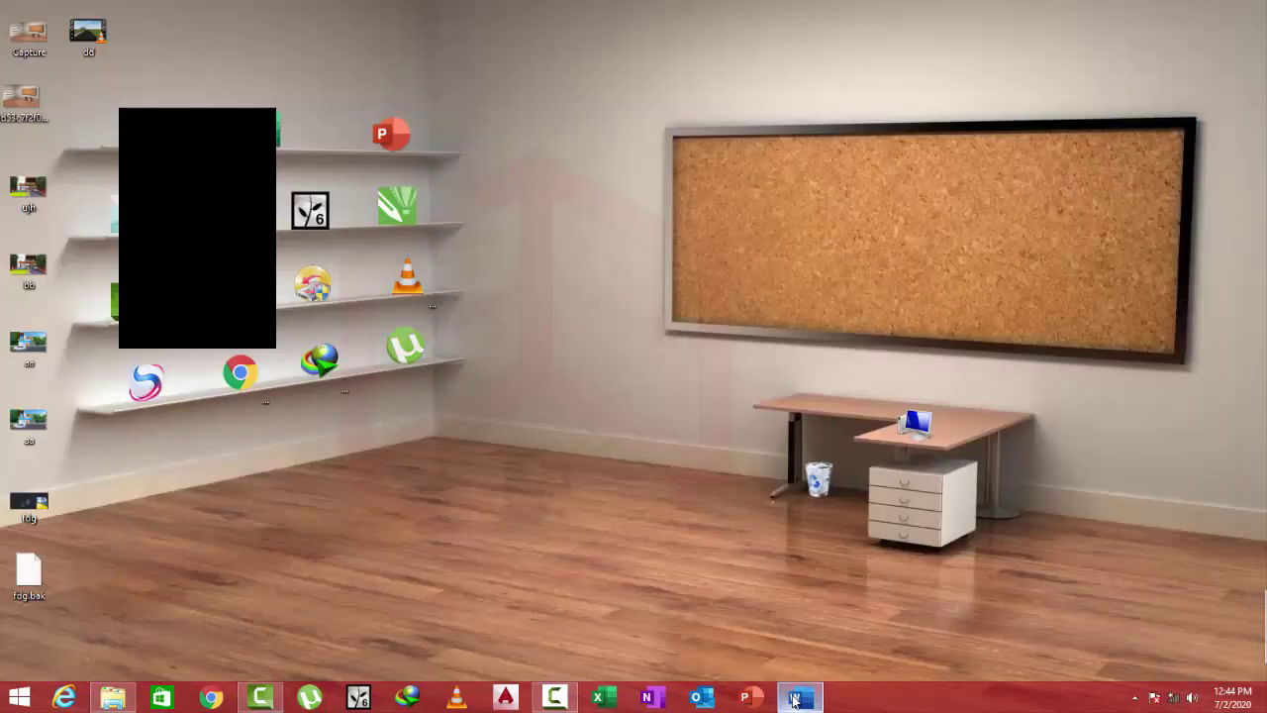
{"action": "left_click", "coordinate": [792, 699]}
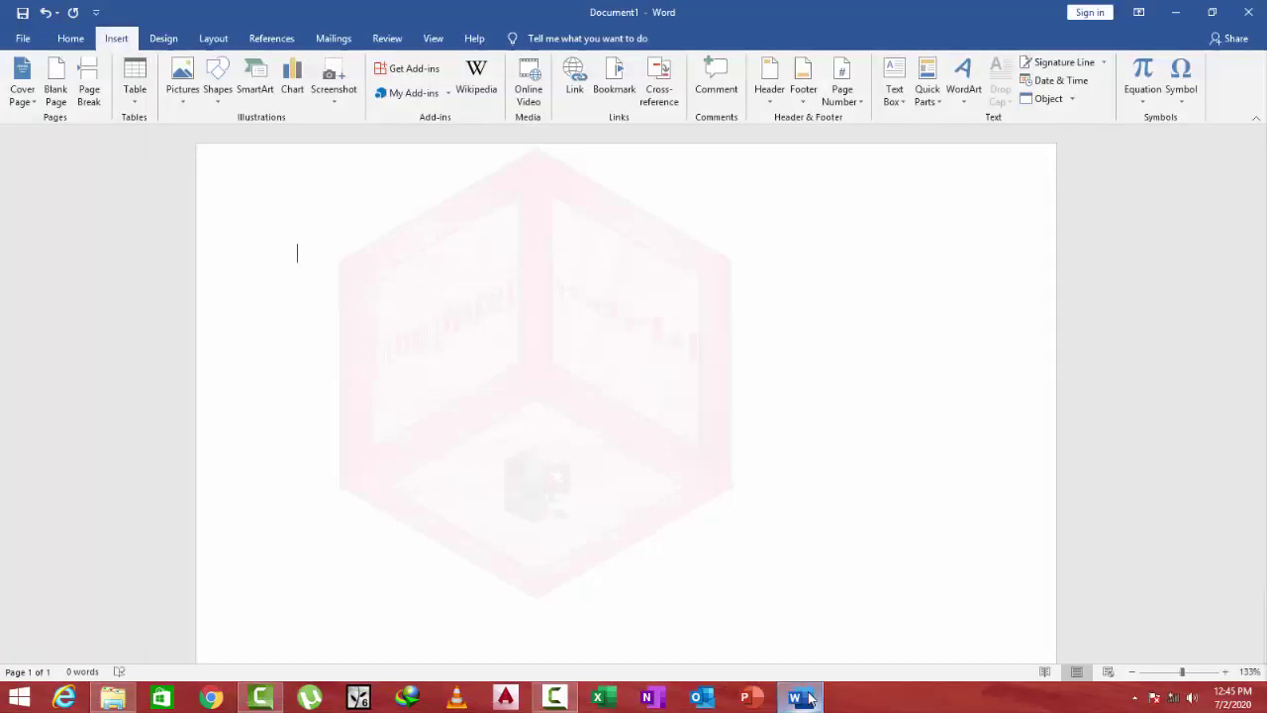
{"action": "left_click", "coordinate": [793, 697]}
{"action": "left_click", "coordinate": [794, 697]}
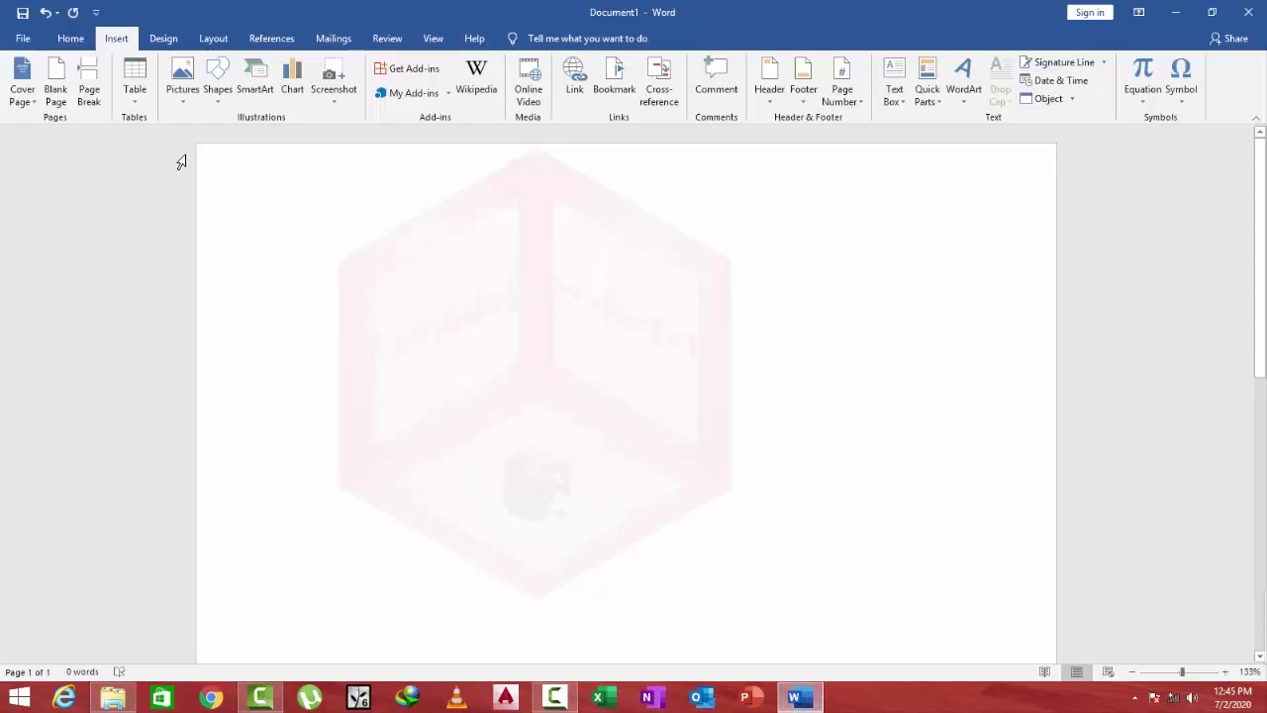
Insert the Calendar 2 quick table for May and place the caret in the 27 cell
{"action": "left_click", "coordinate": [135, 79]}
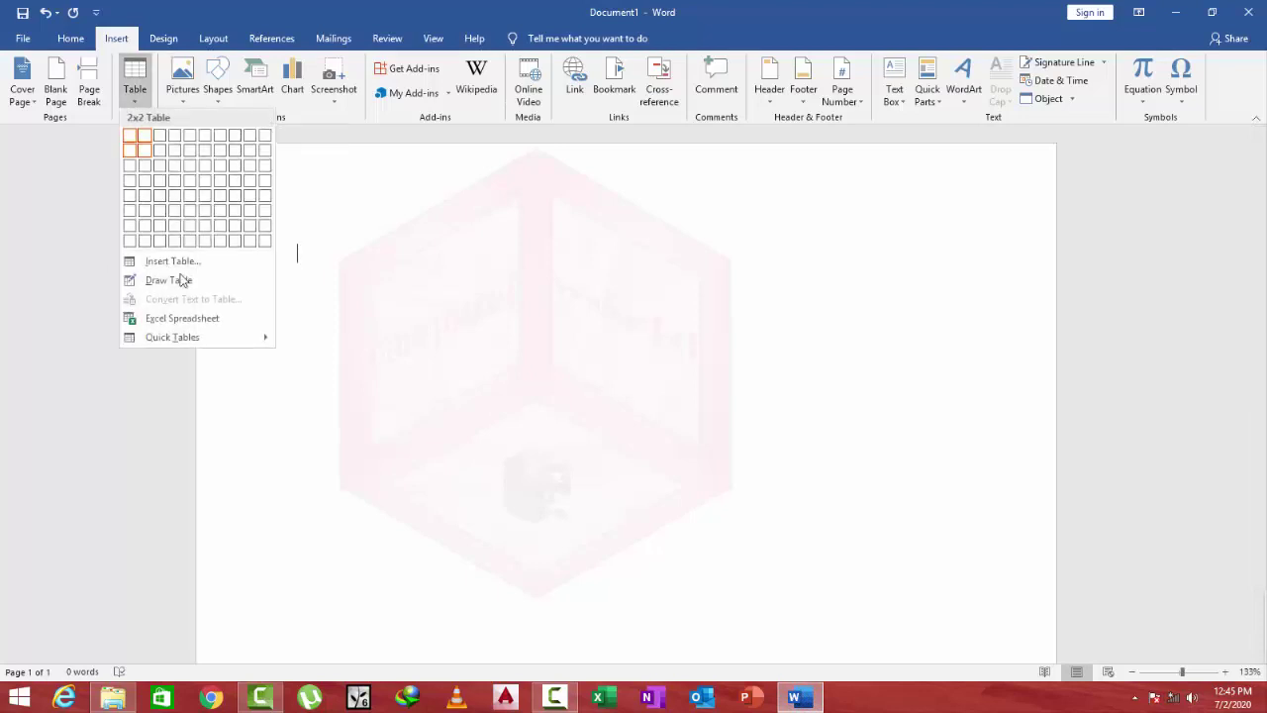
{"action": "mouse_move", "coordinate": [196, 338]}
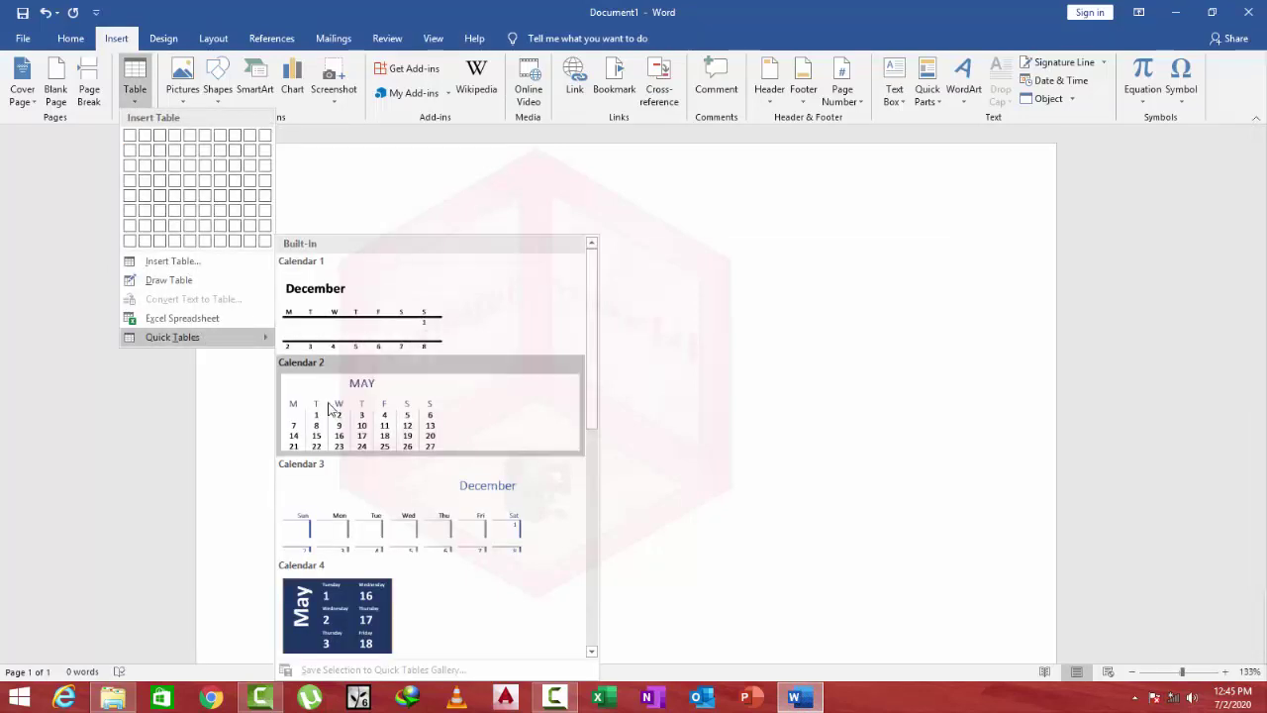
{"action": "left_click", "coordinate": [330, 407]}
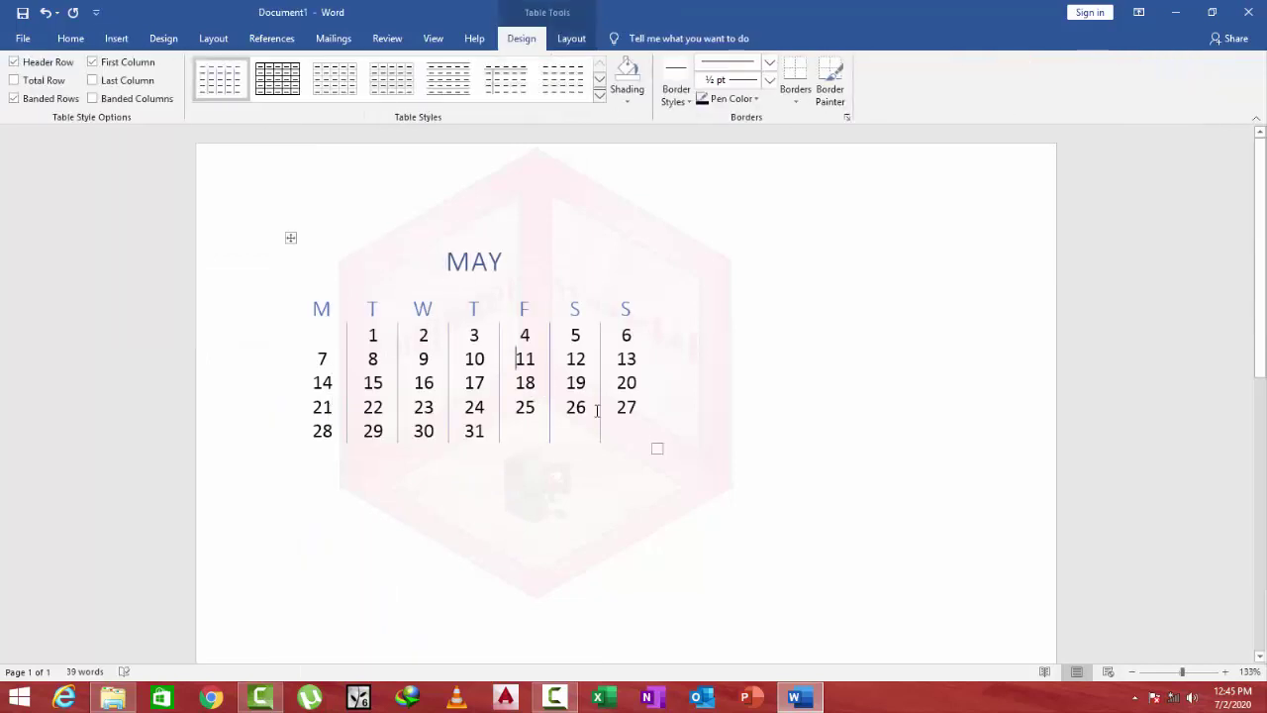
{"action": "left_click", "coordinate": [627, 407]}
{"action": "left_click", "coordinate": [22, 39]}
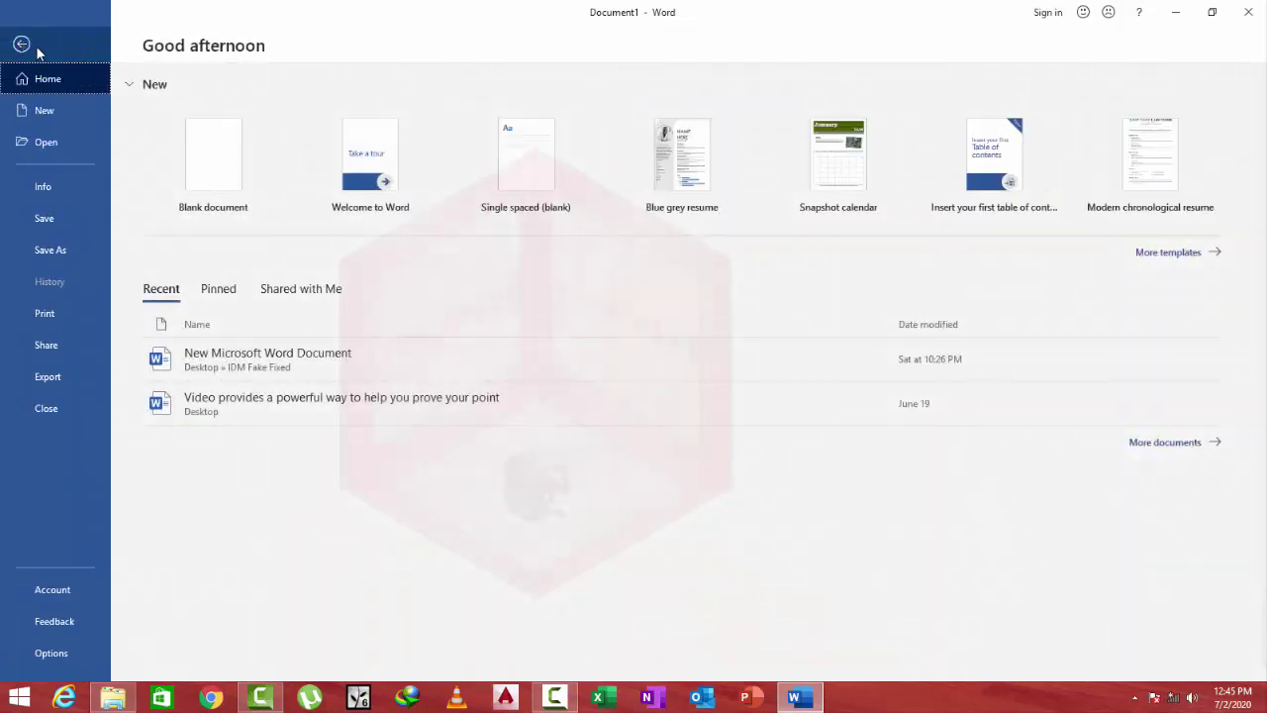
{"action": "left_click", "coordinate": [22, 45]}
{"action": "left_click", "coordinate": [116, 40]}
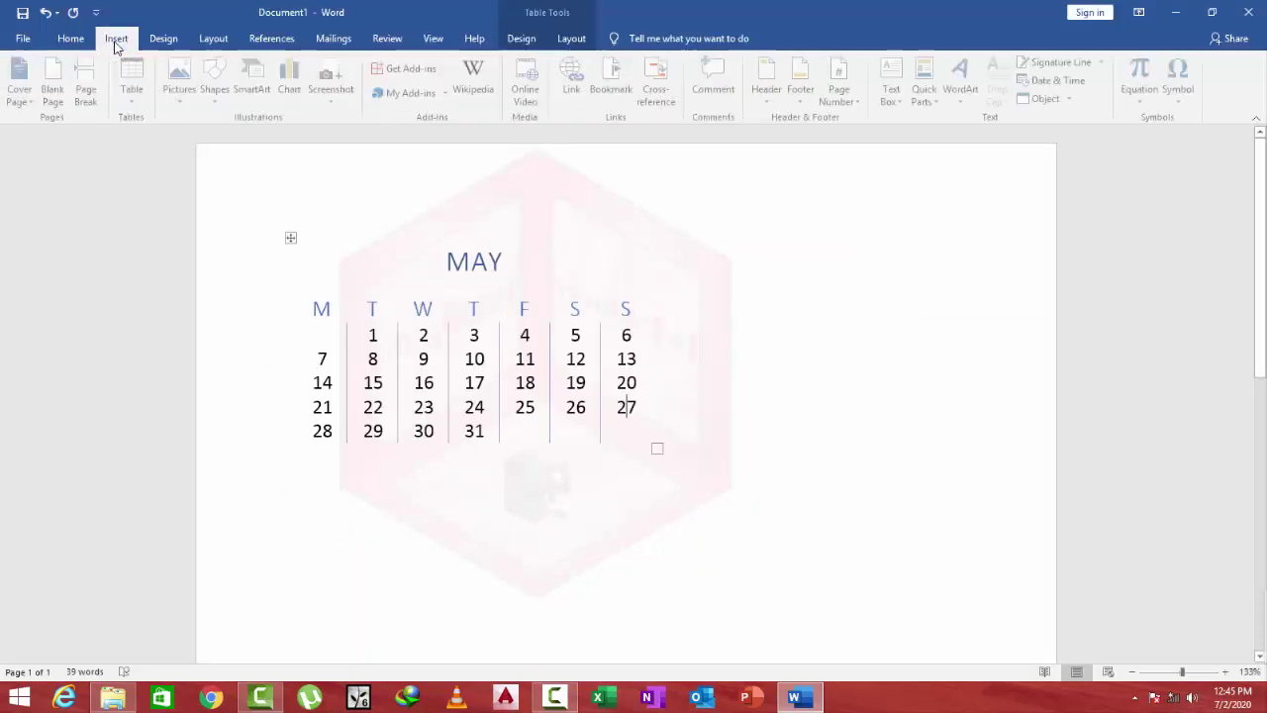
{"action": "left_click", "coordinate": [134, 99]}
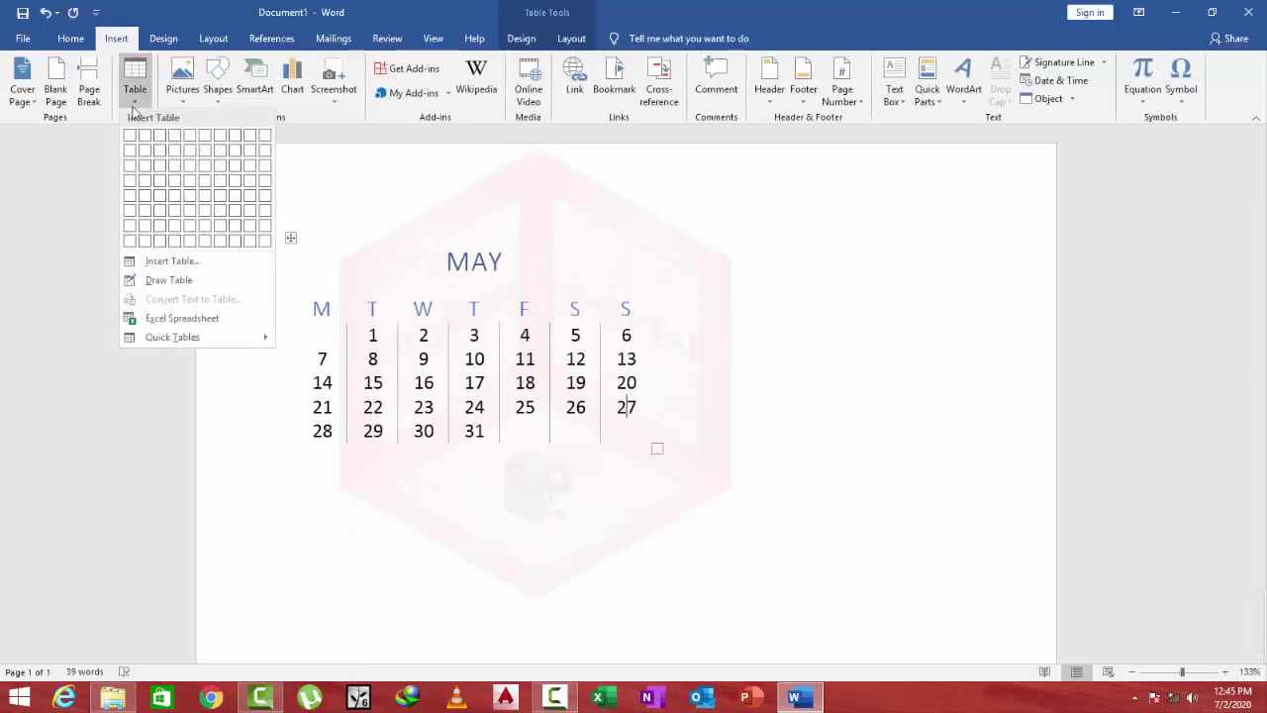
{"action": "key", "text": "Escape"}
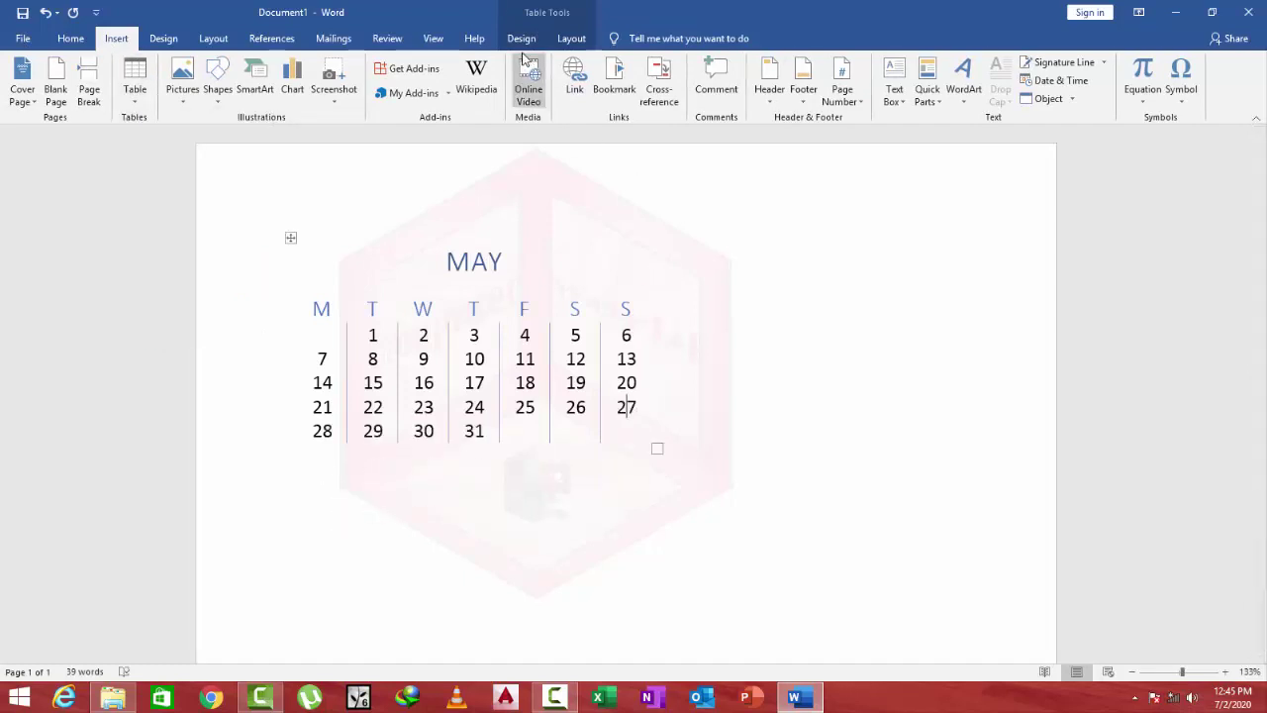
{"action": "left_click", "coordinate": [520, 39]}
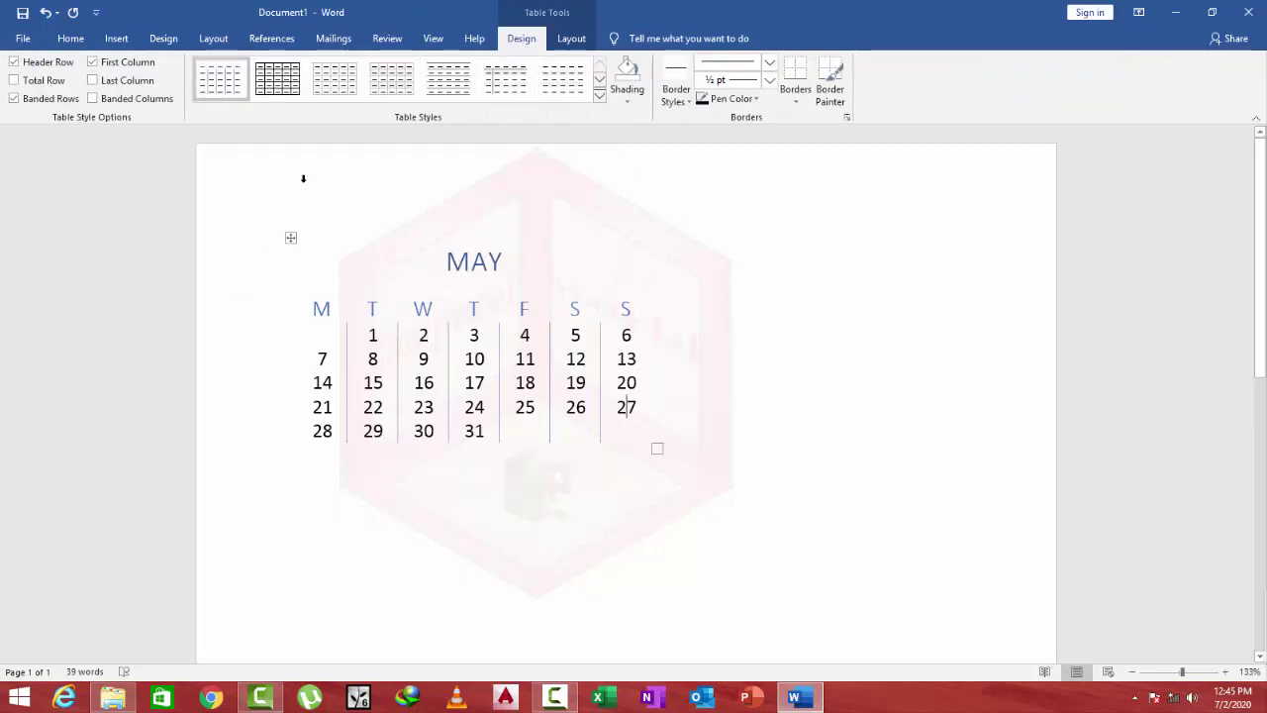